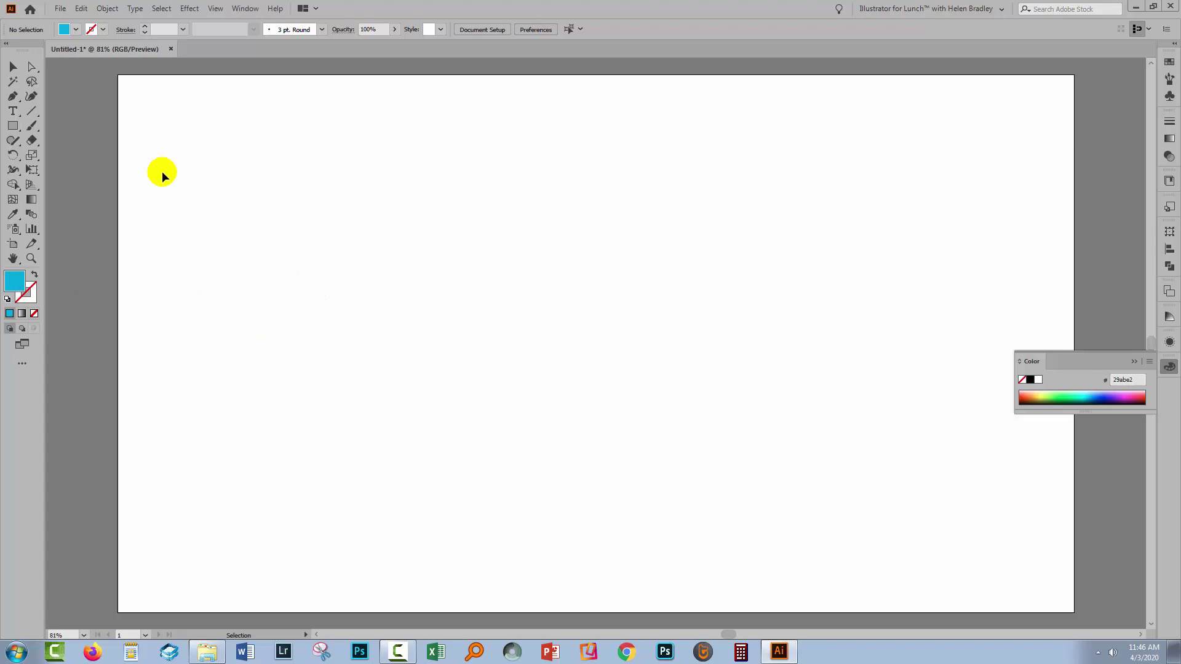
- Draw a 140 px cyan square near the artboard's top left
click(12, 125)
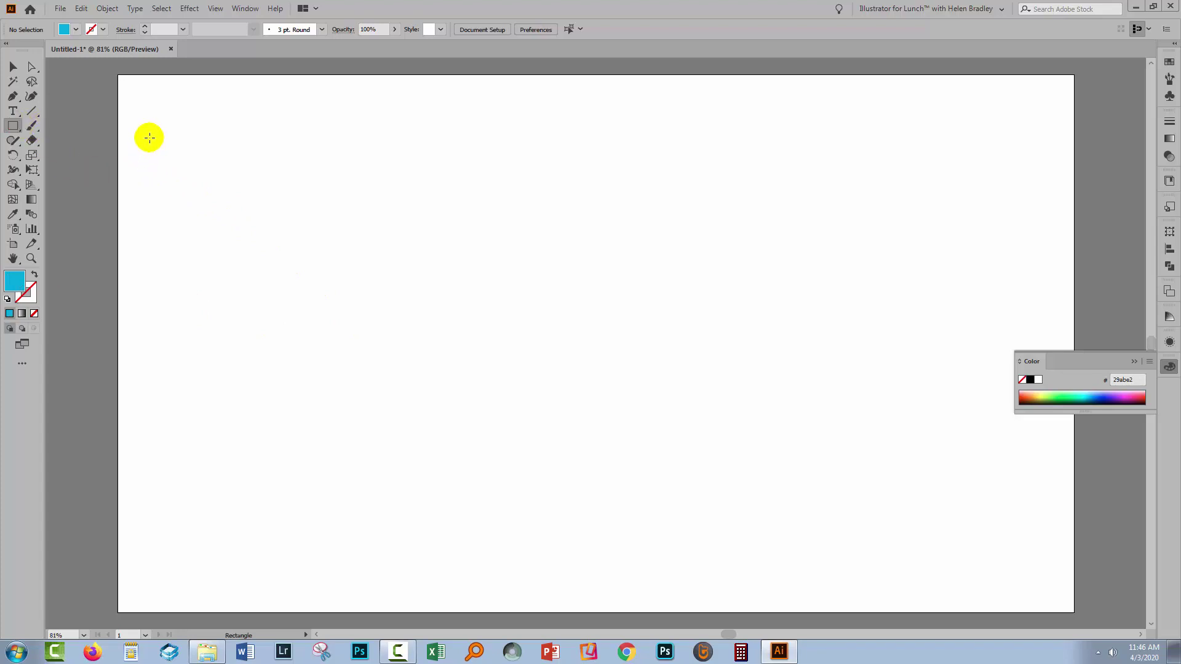
drag(150, 135, 219, 204)
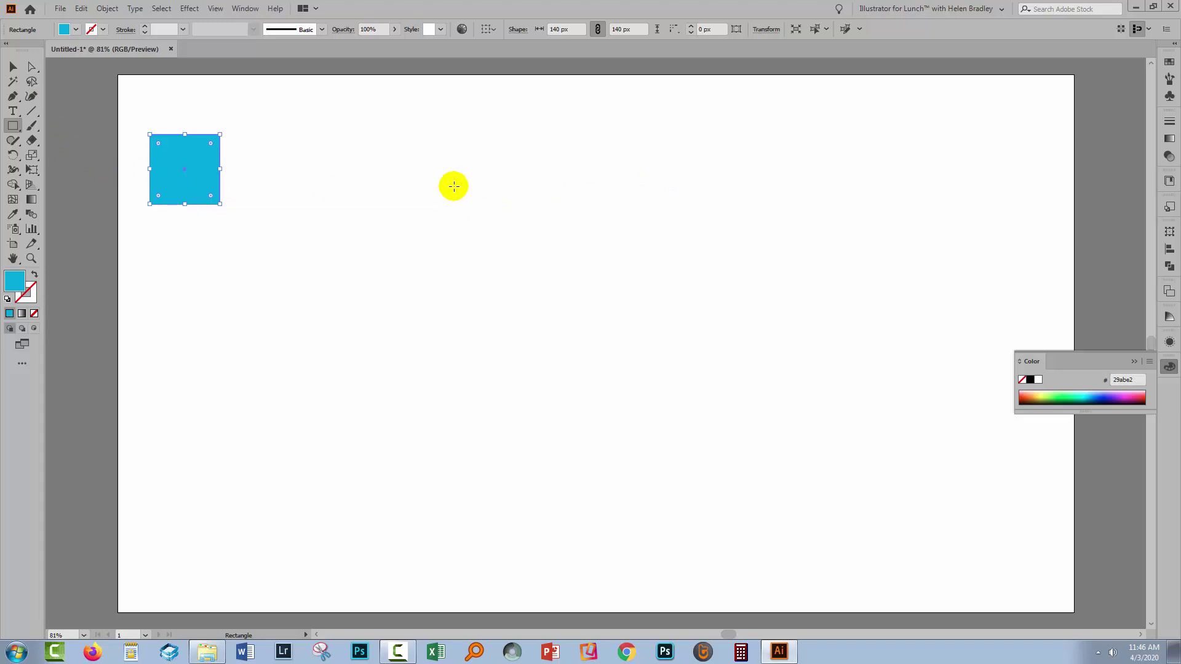
click(1132, 364)
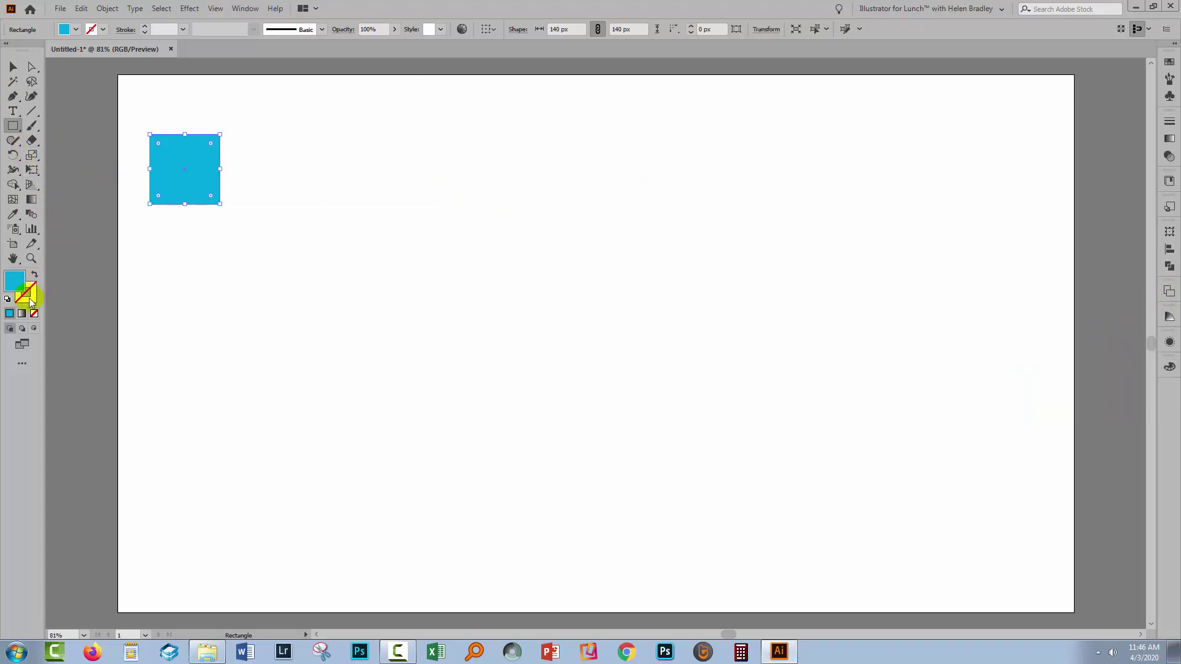
key(v)
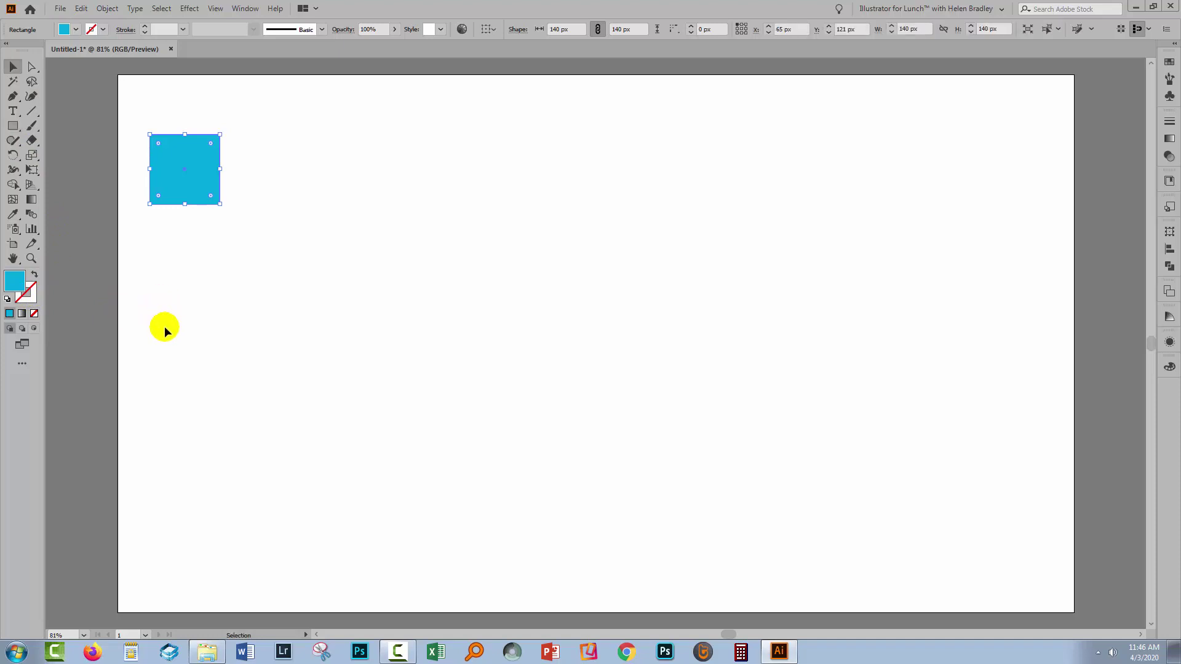
click(567, 237)
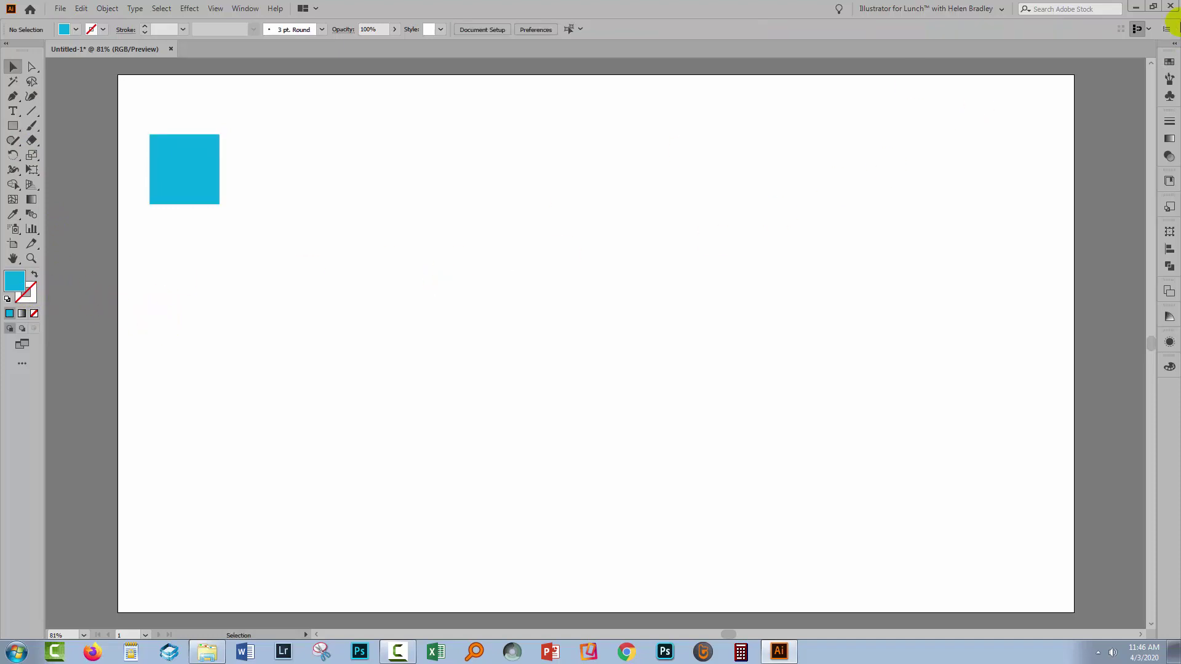
- Set the fill to yellow and draw a star near the artboard's top right
click(1170, 62)
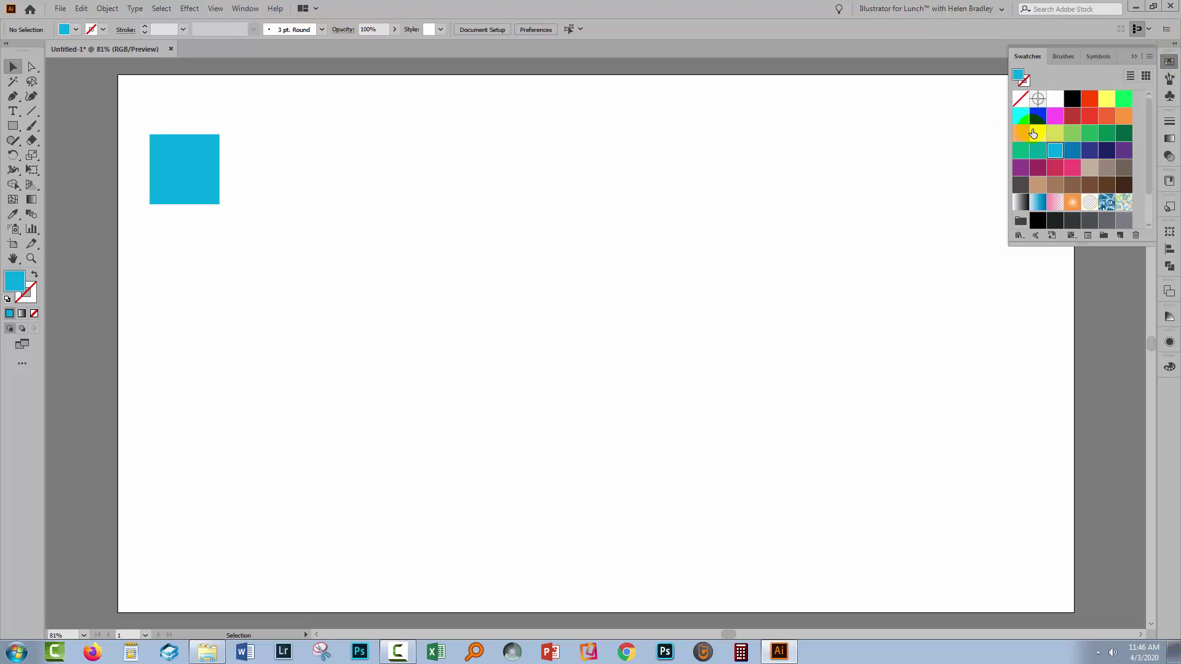
click(1105, 99)
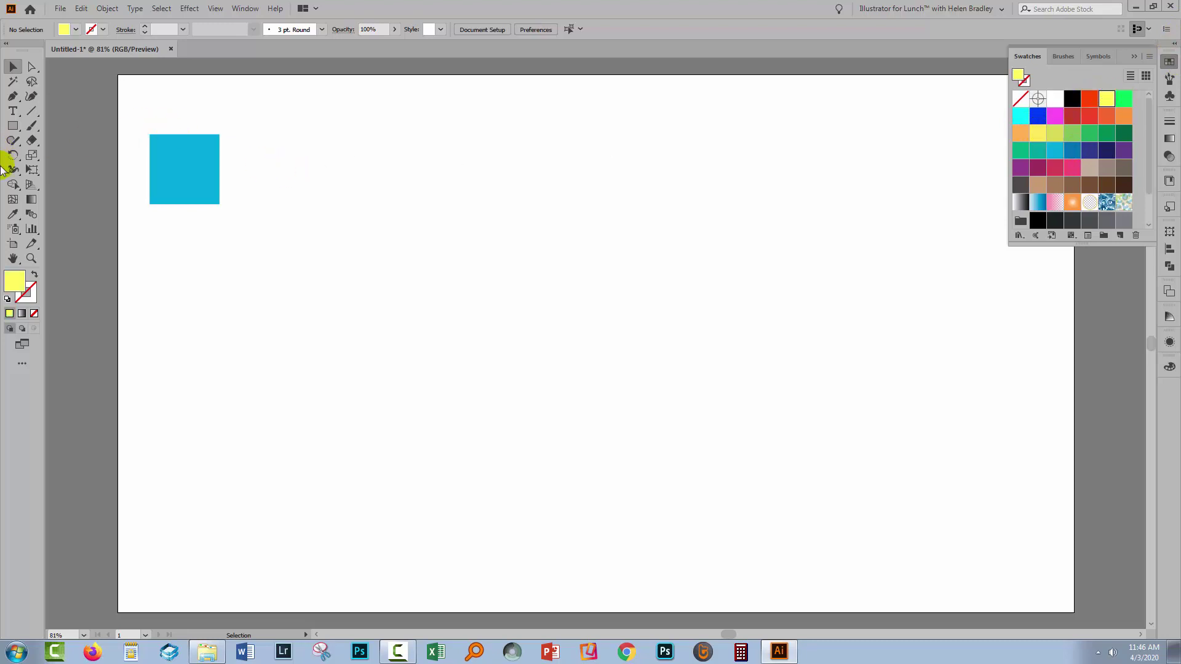
click(12, 125)
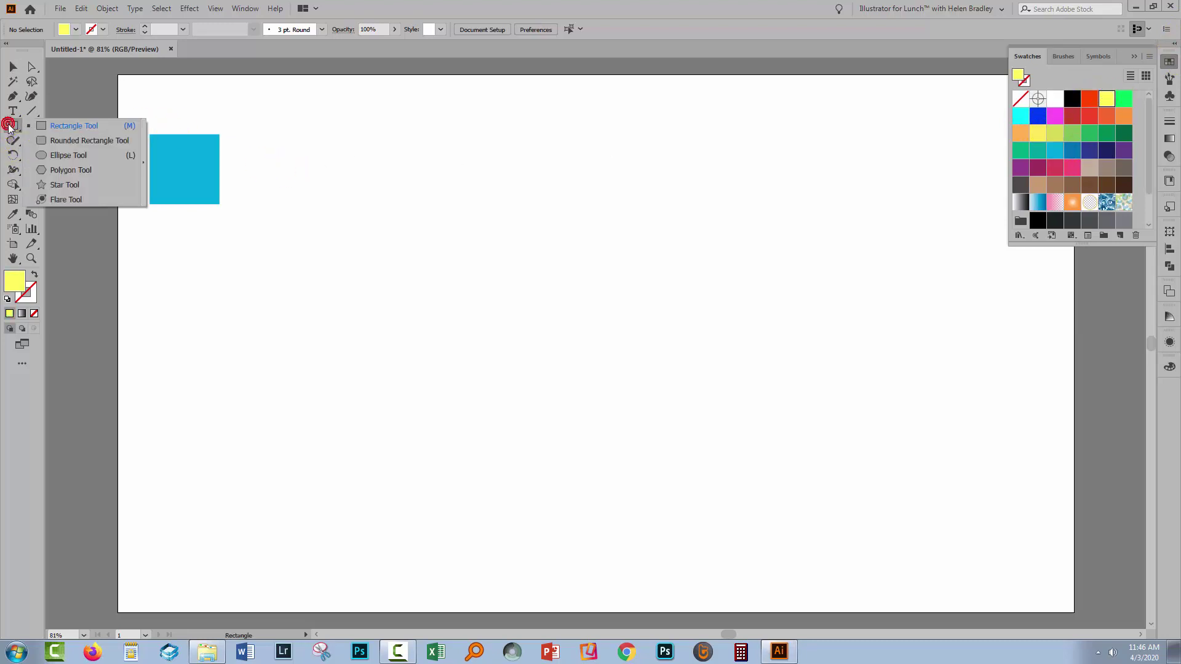
click(62, 185)
drag(823, 131, 838, 171)
key(v)
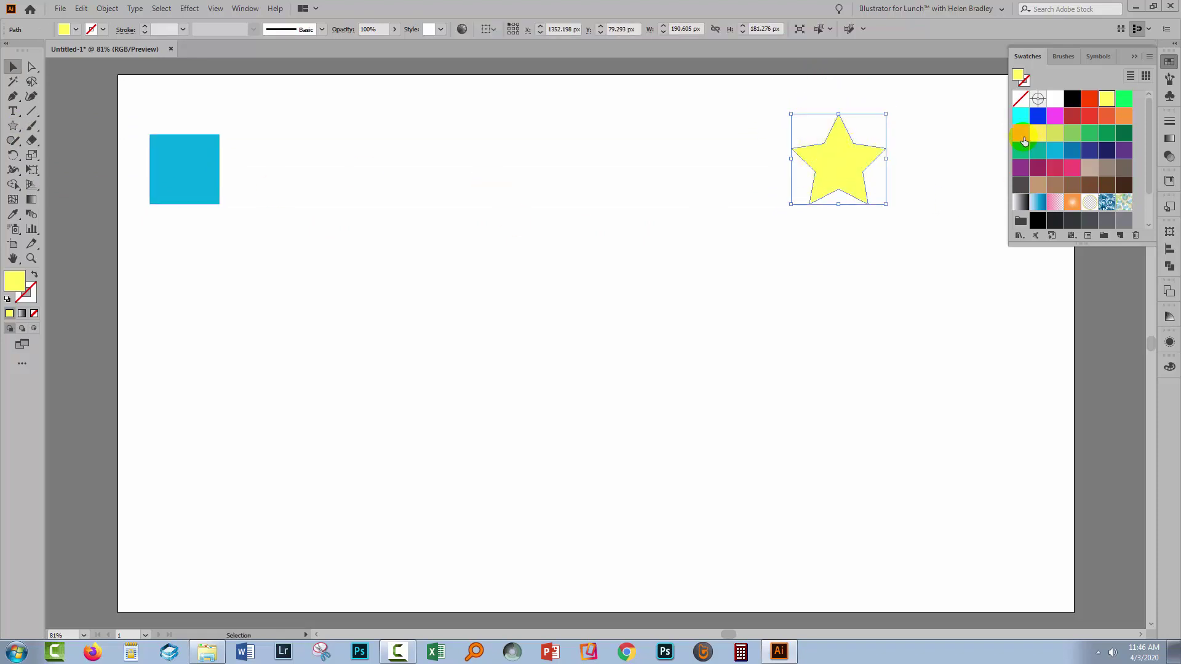
- Select the cyan square and yellow star, make a blend between them, then deselect
click(1133, 56)
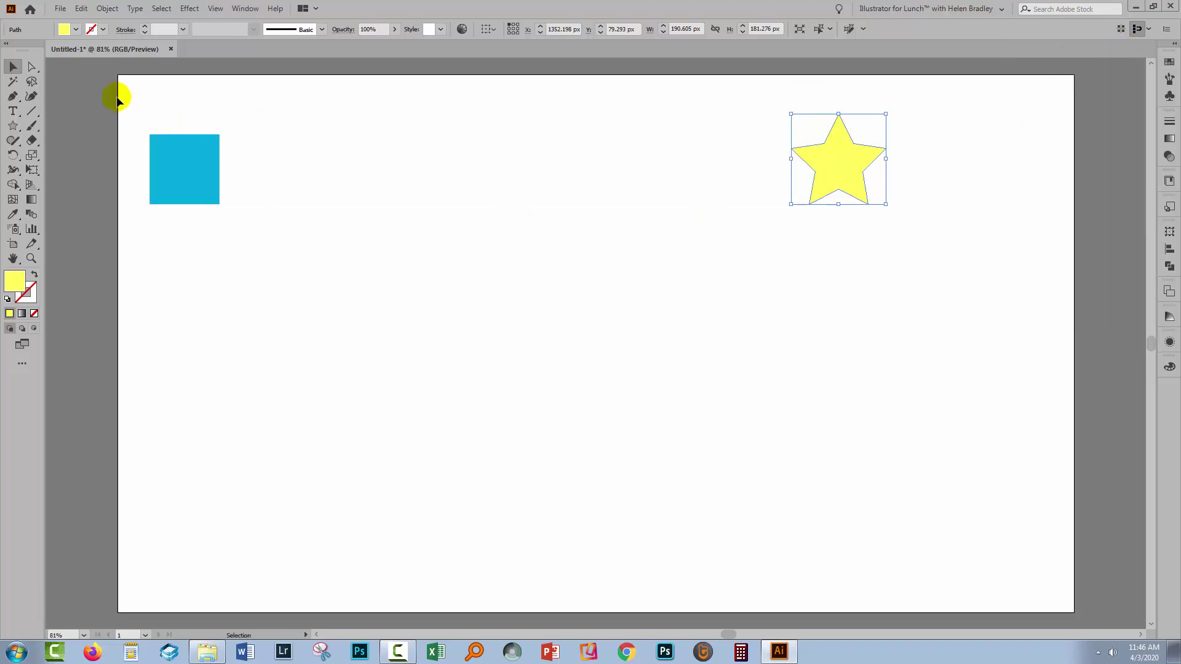
drag(131, 98, 930, 286)
click(930, 285)
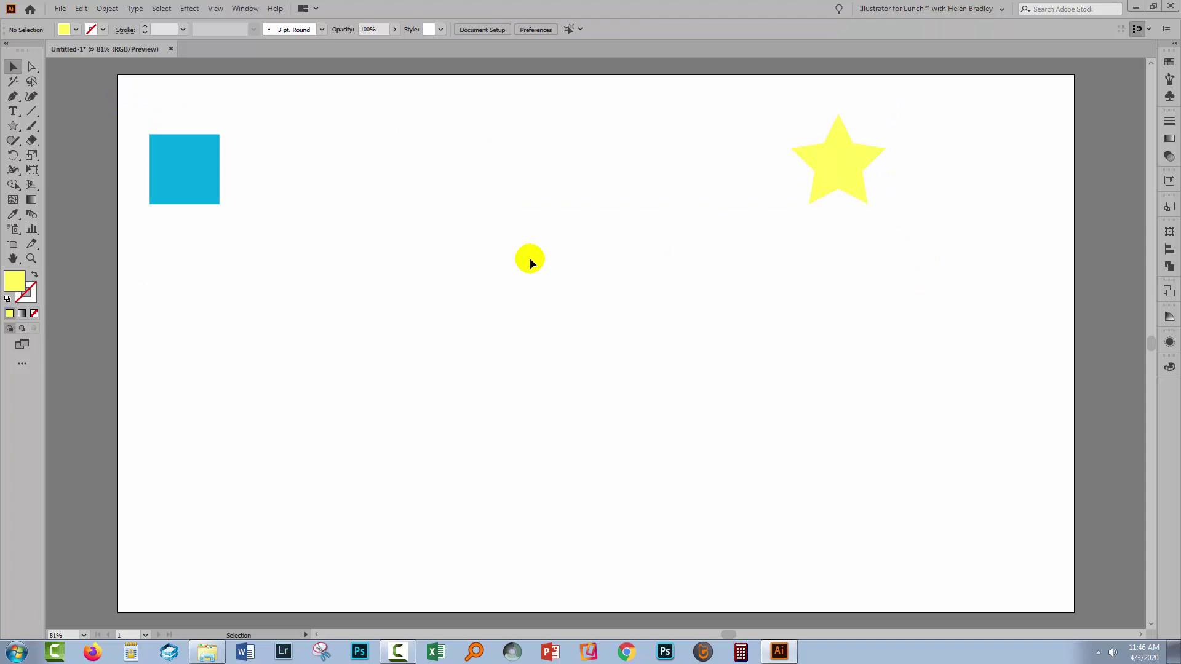
drag(128, 102, 930, 263)
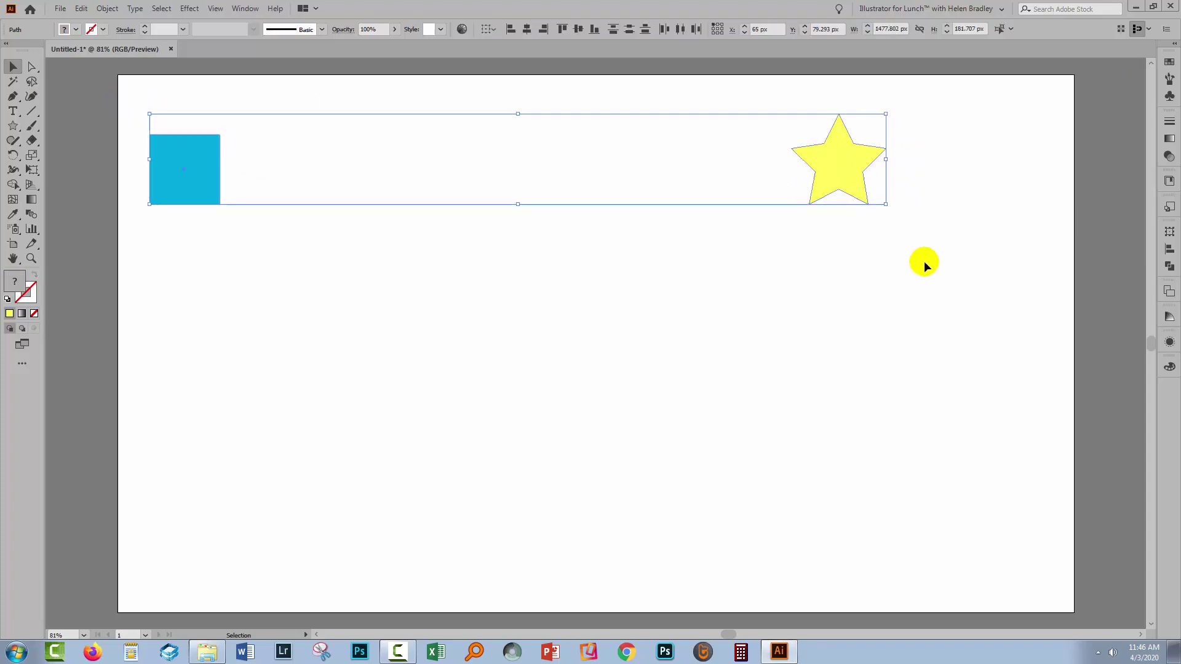
click(101, 10)
mouse_move(158, 346)
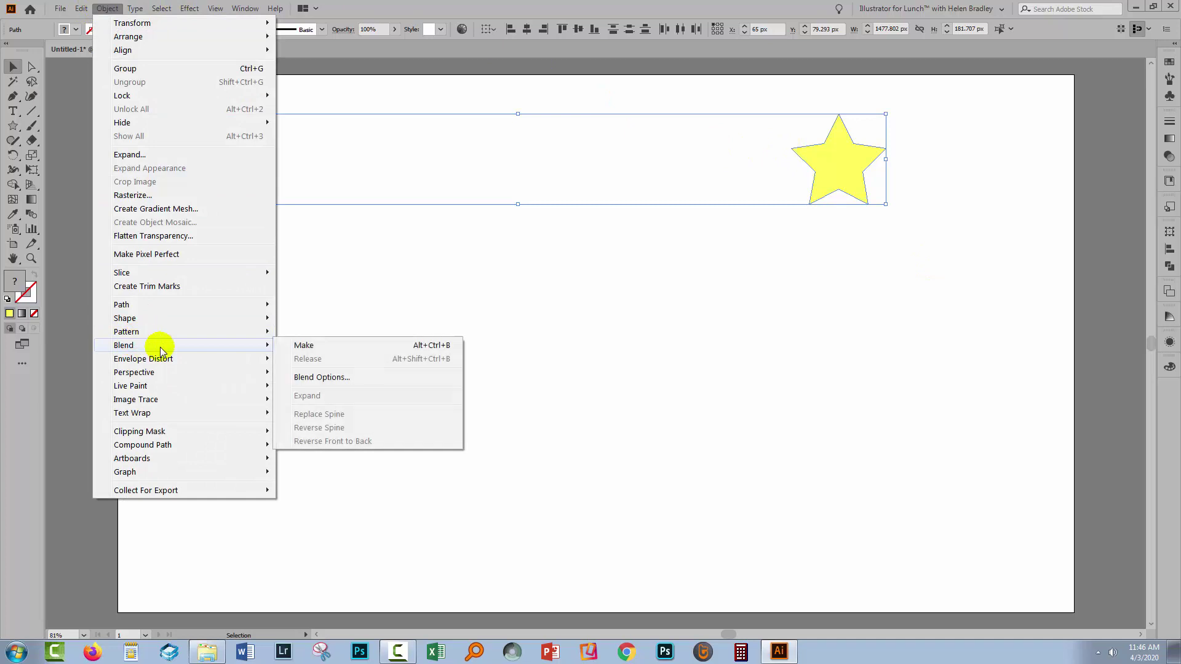
click(318, 351)
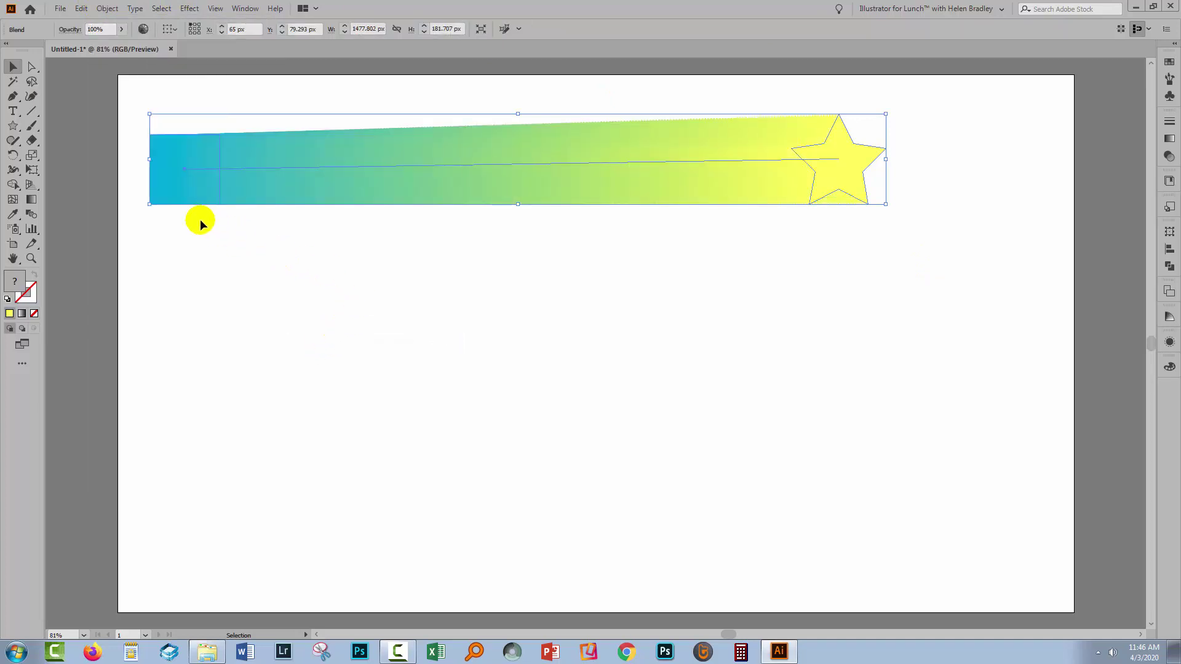
click(589, 278)
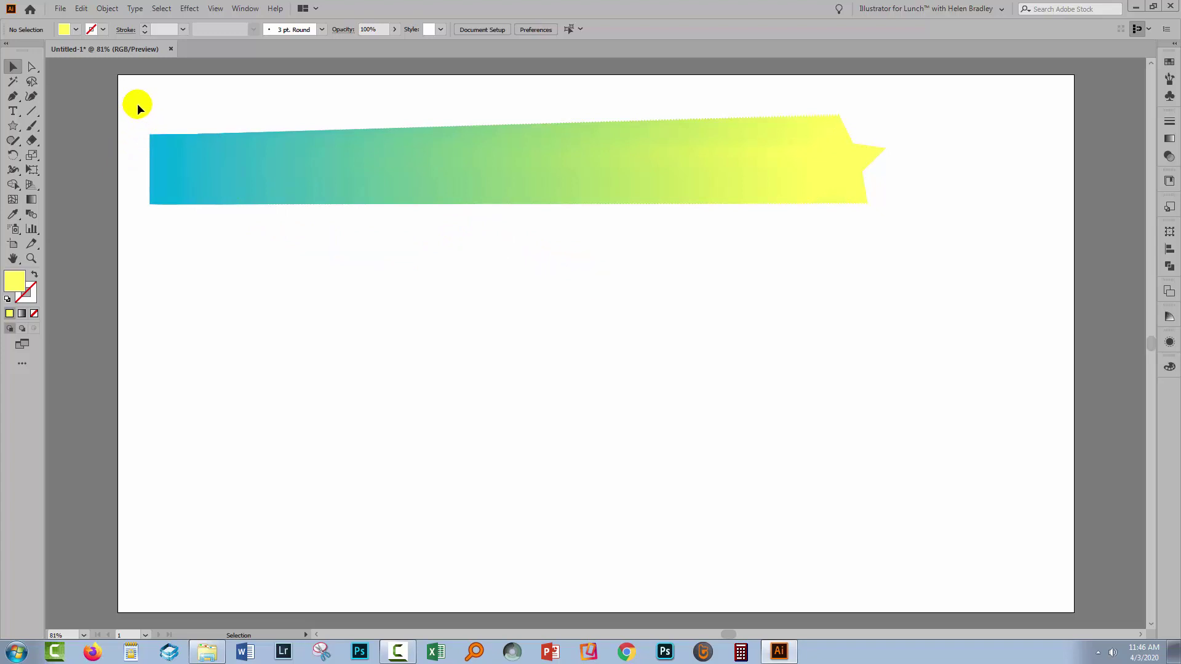
- Set the blend's spacing to Specified Steps of 6, with Preview on
drag(186, 92, 265, 243)
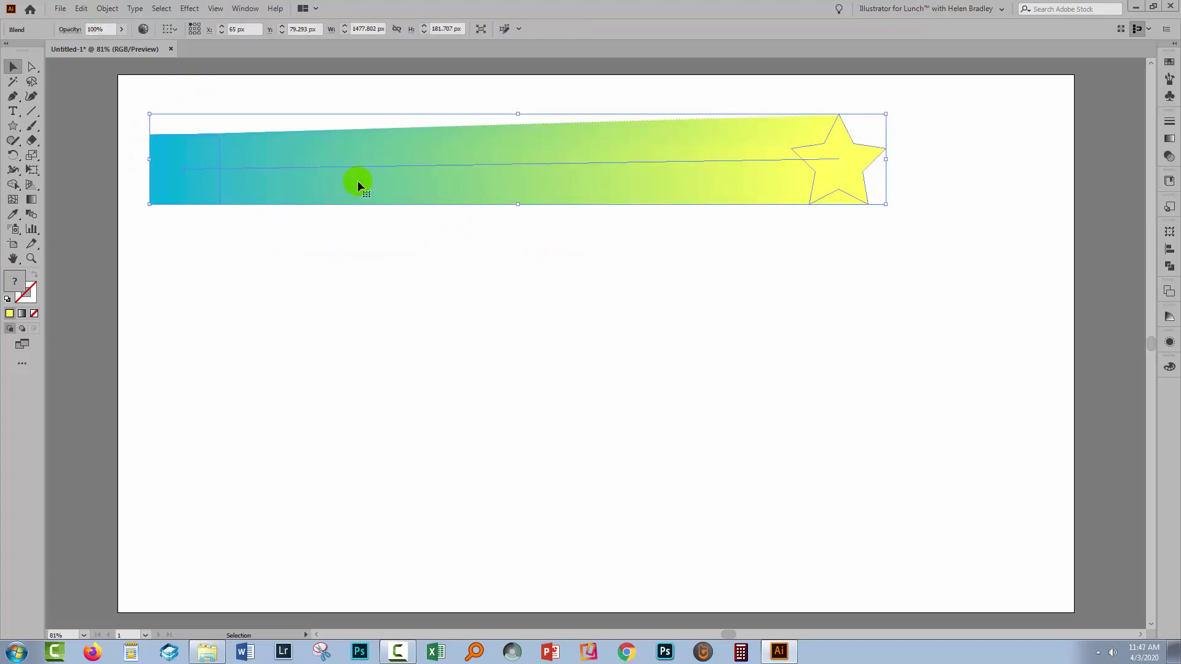
double_click(31, 214)
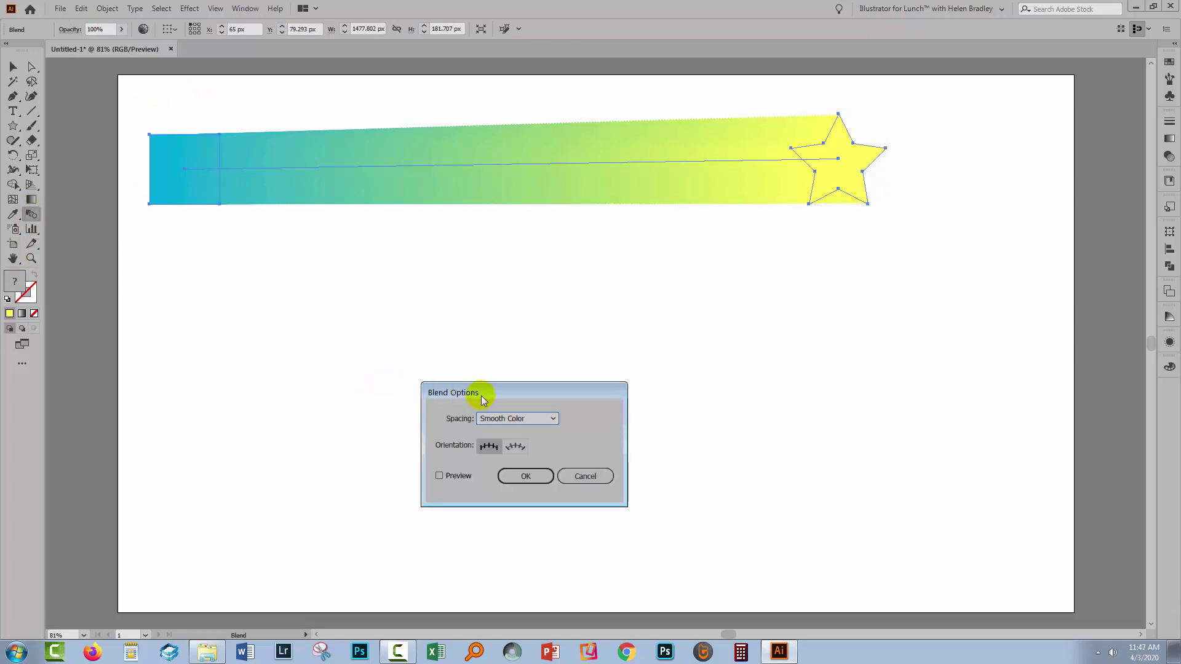
drag(491, 395, 315, 239)
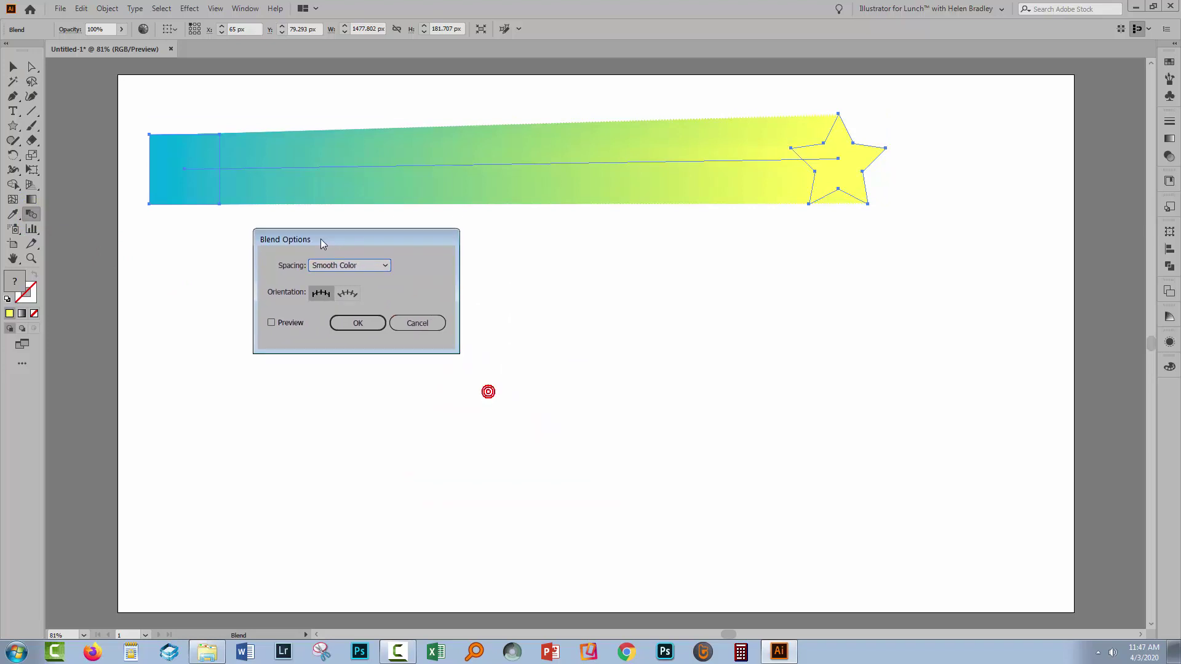
click(265, 320)
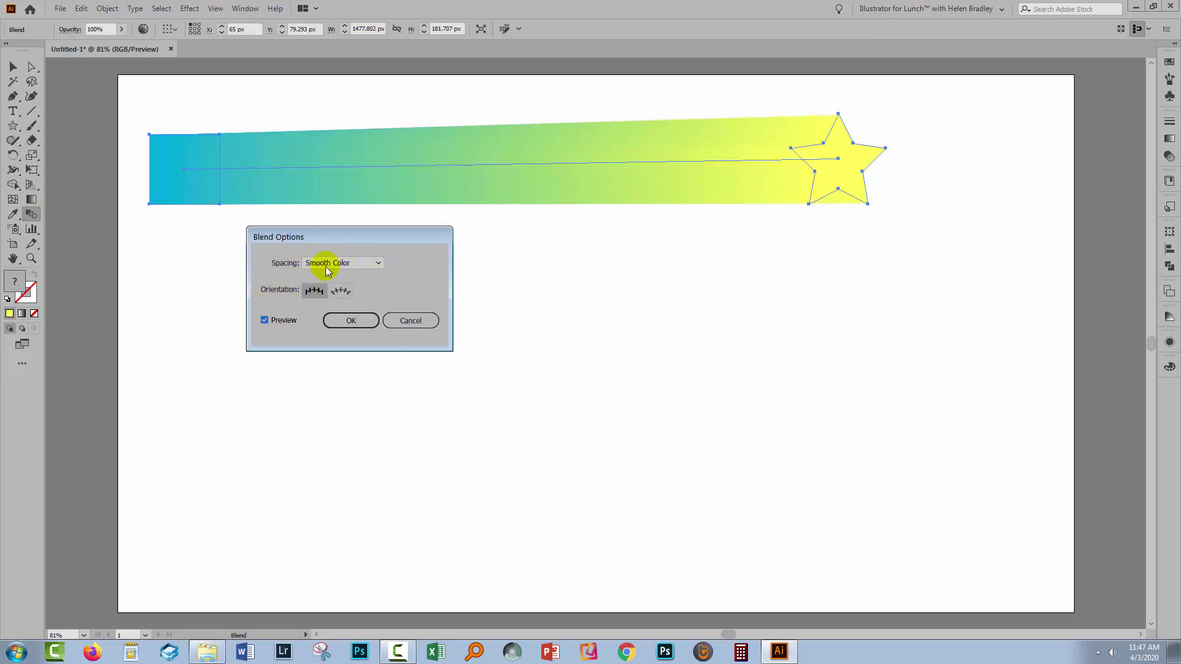
click(182, 193)
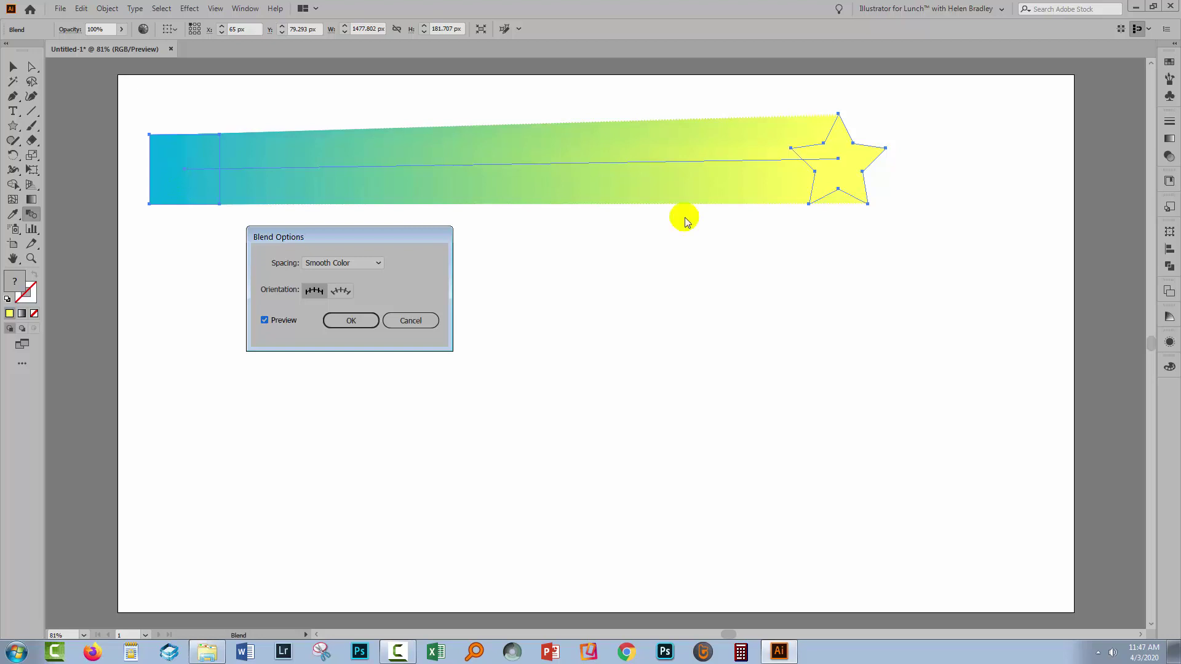
click(262, 179)
click(375, 263)
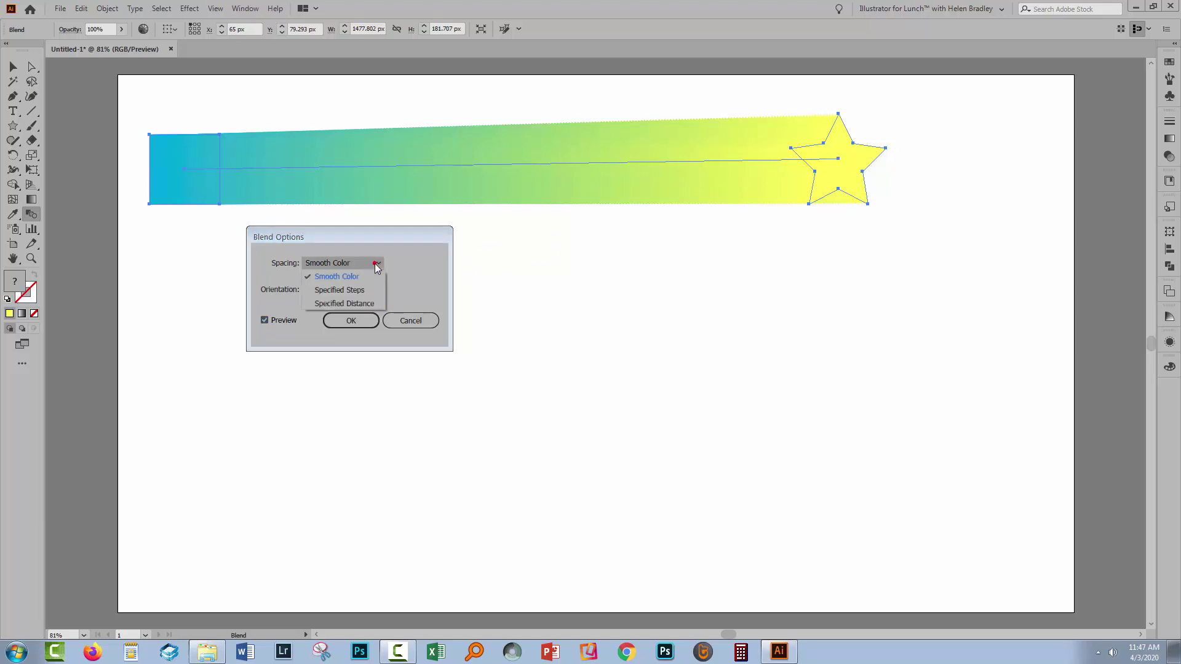
click(348, 291)
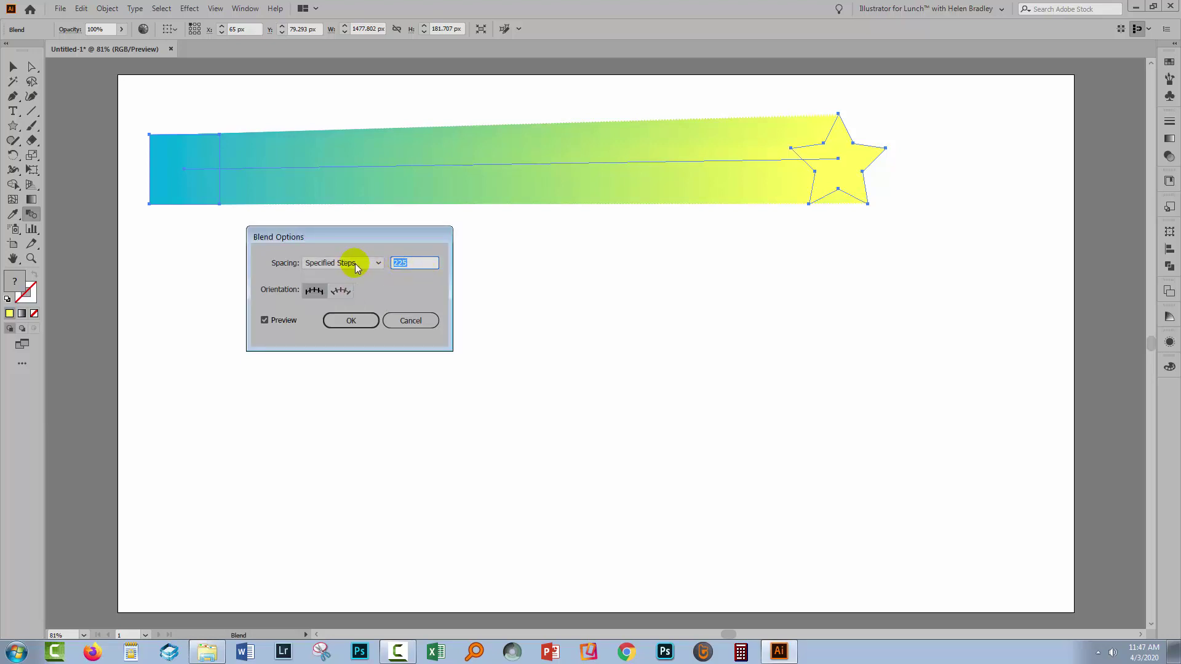
text(6)
key(Tab)
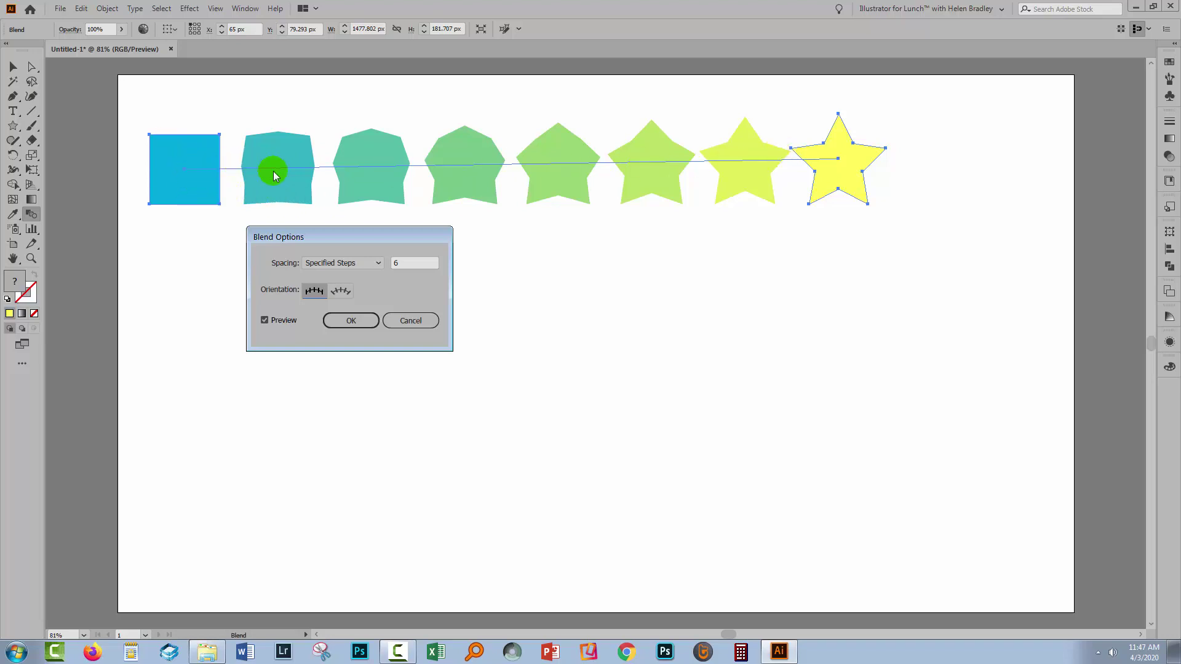
- Confirm the six-step blend options and reselect the whole blend
click(348, 320)
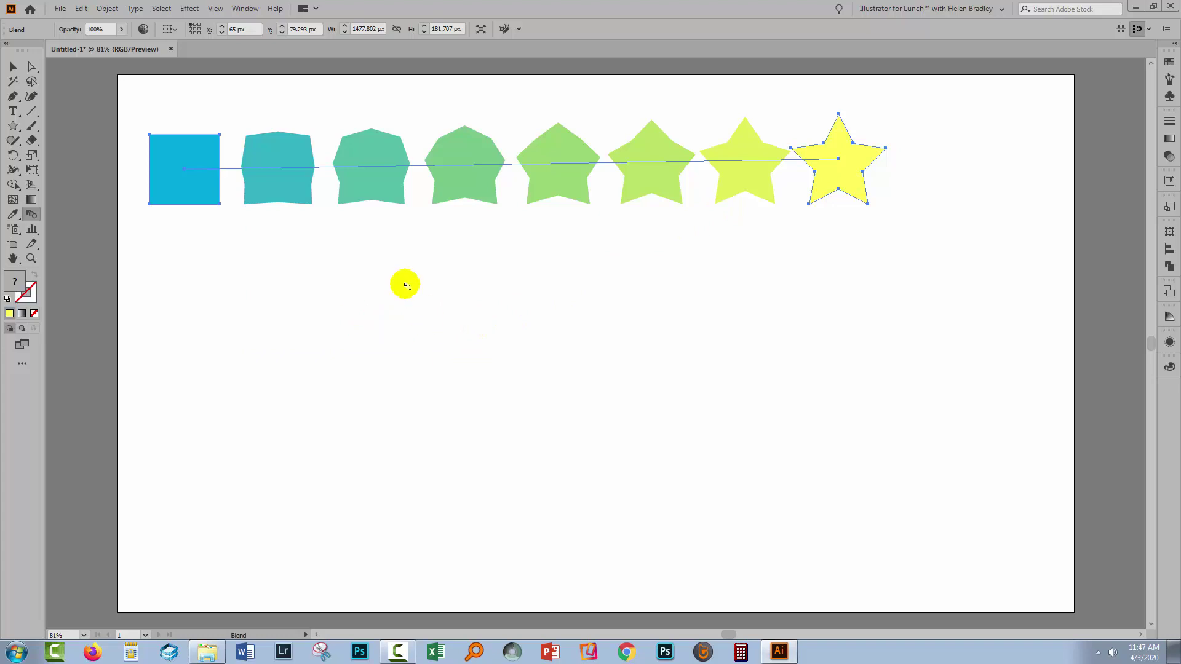
click(13, 68)
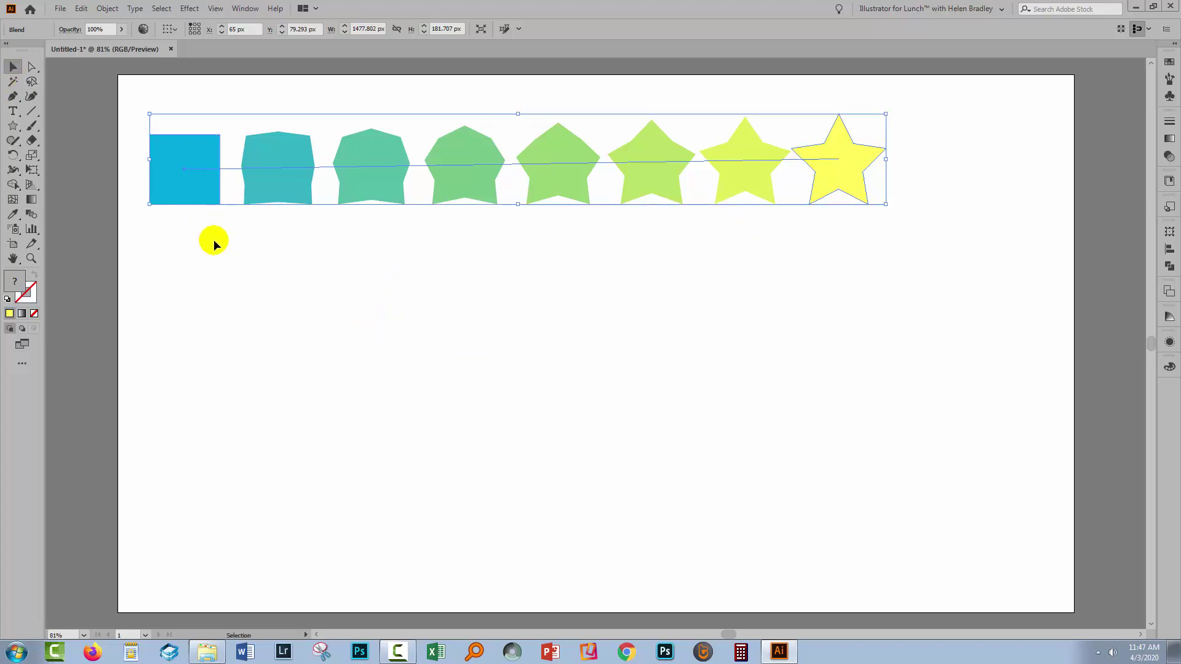
click(228, 250)
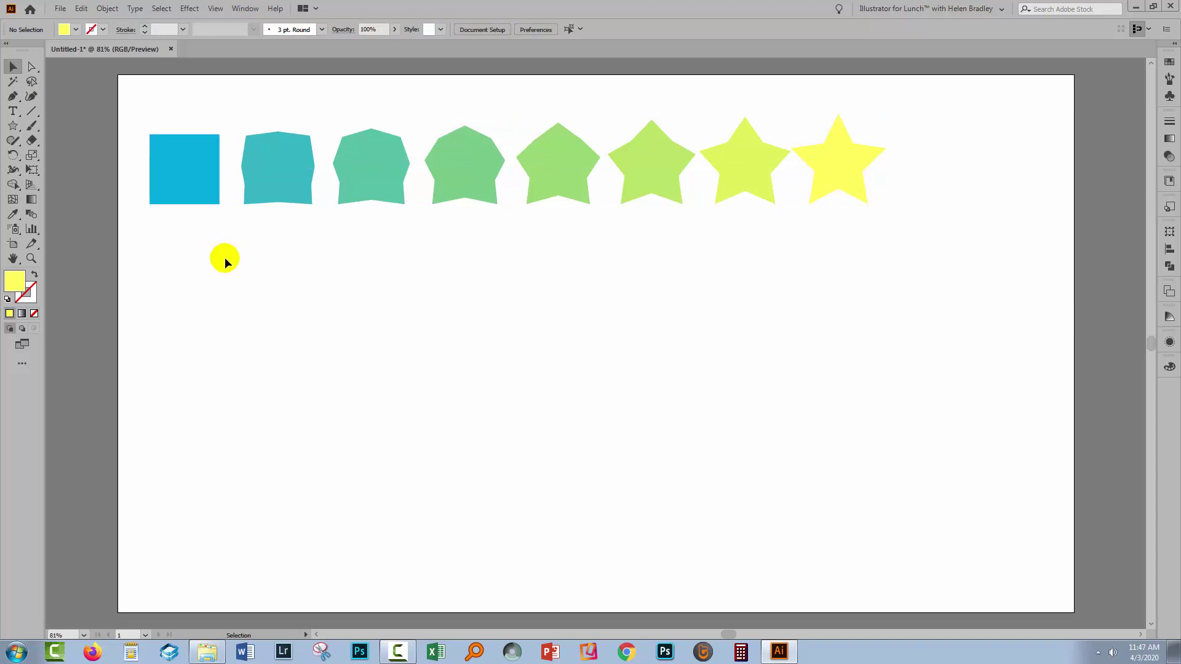
drag(151, 104, 297, 227)
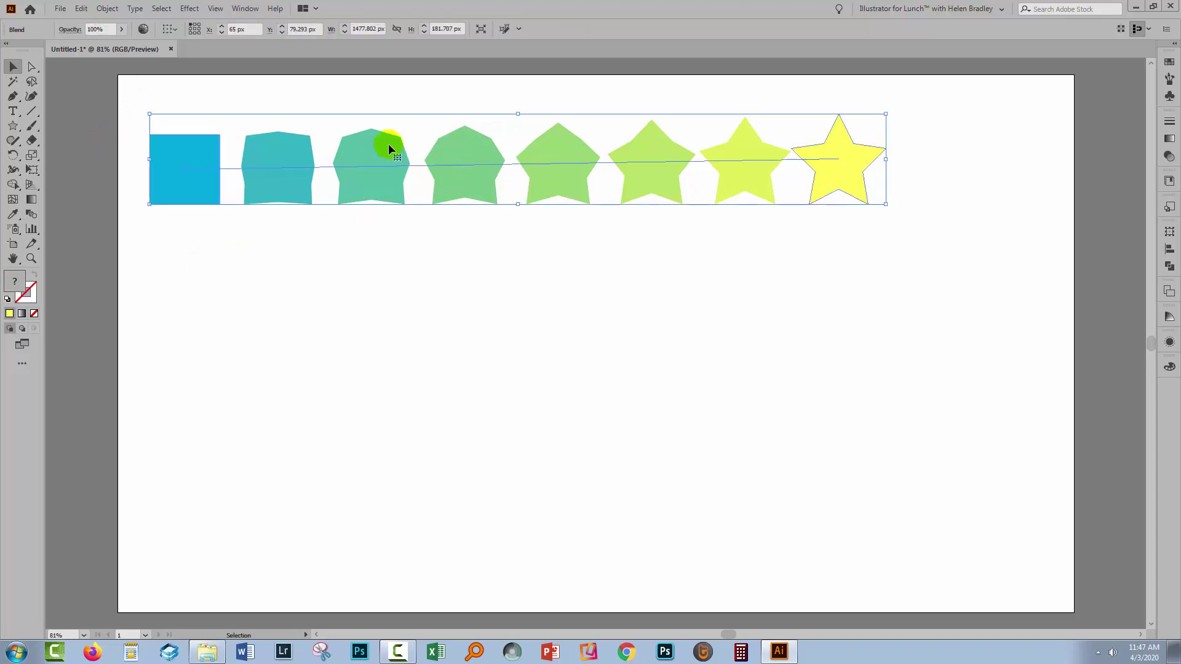
- Float and enlarge the Layers panel, expanding Layer 1 and the Blend sublayer
click(1168, 287)
drag(1024, 335, 941, 191)
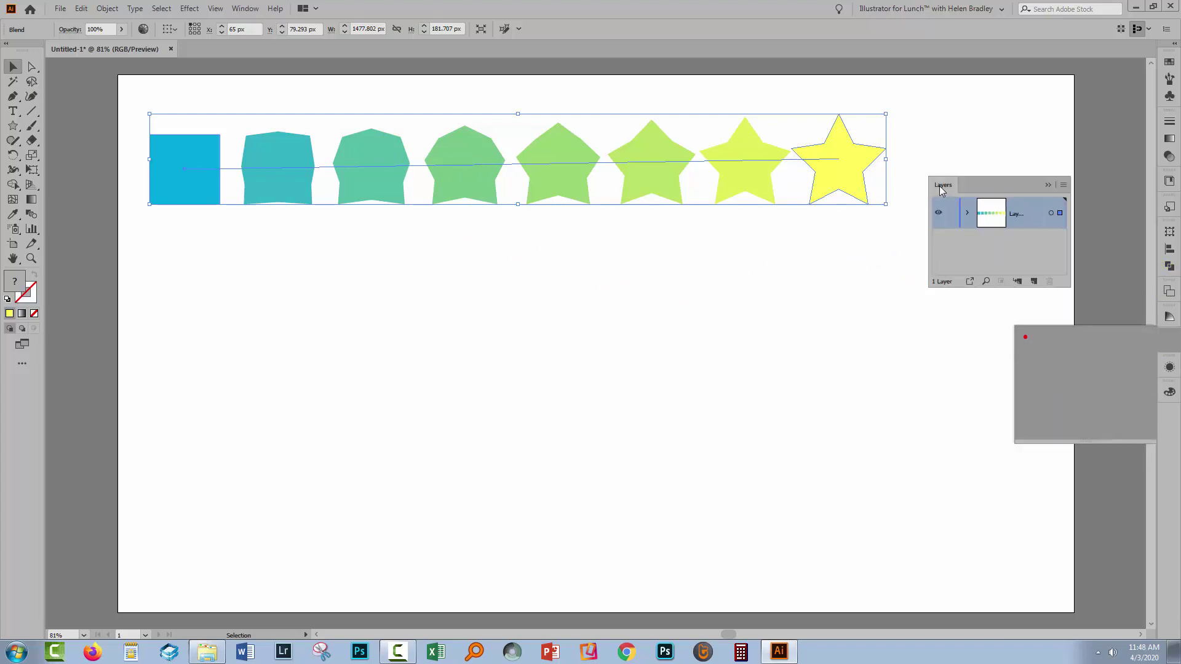
drag(1069, 285, 1130, 436)
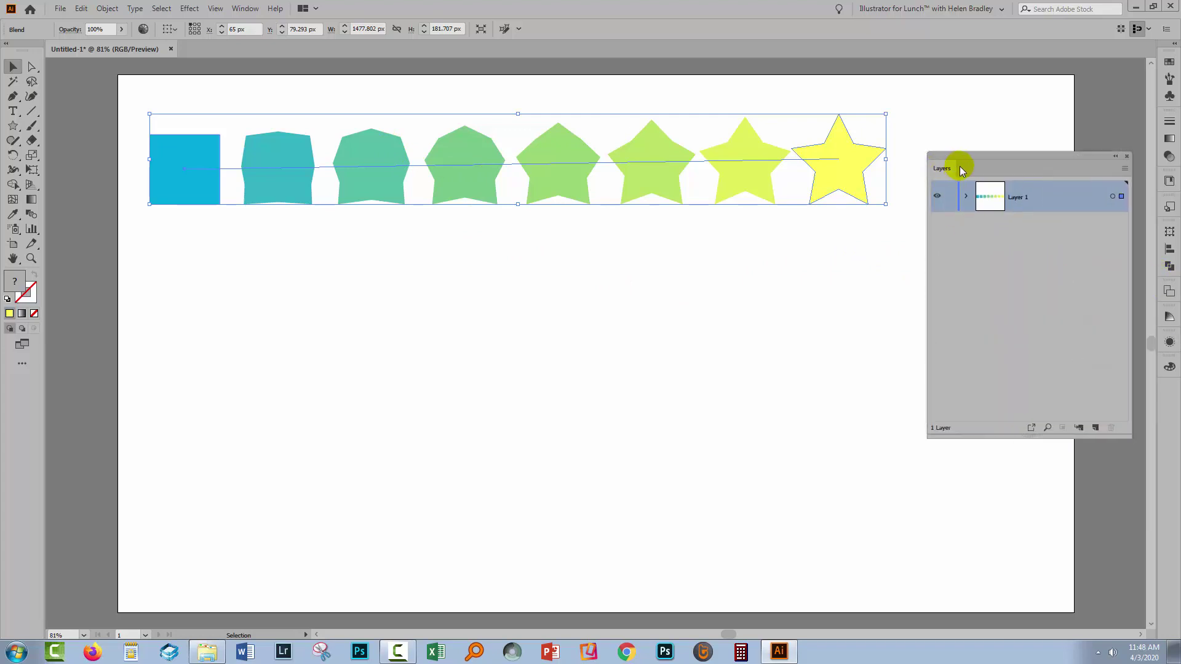
click(966, 197)
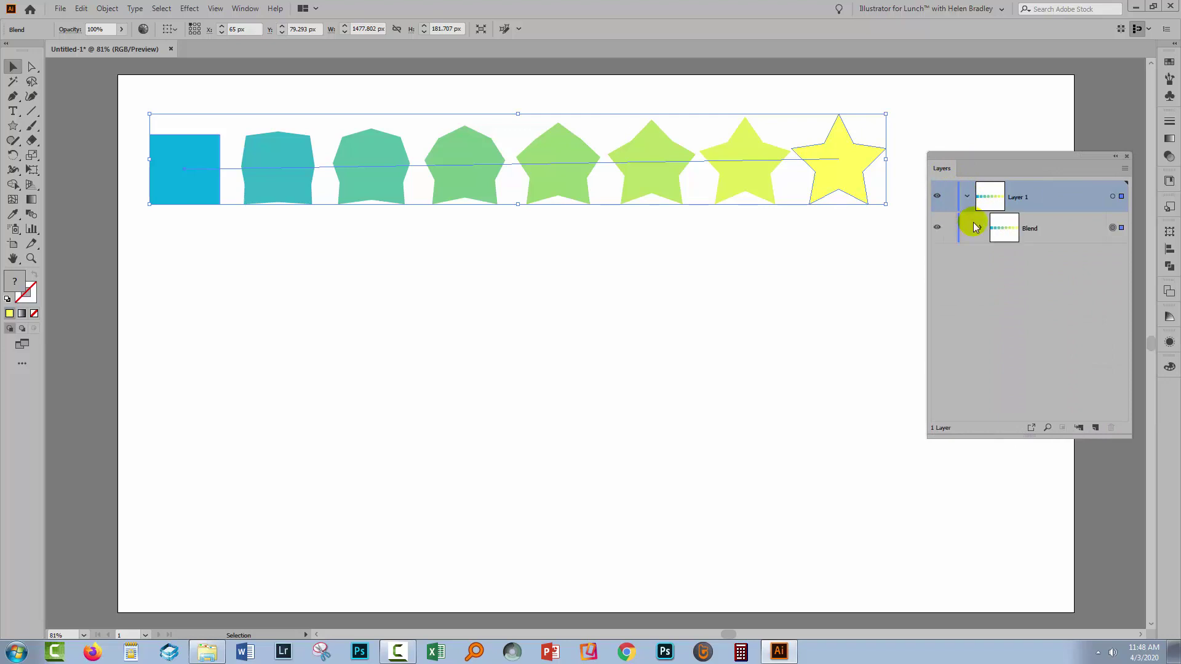
click(974, 227)
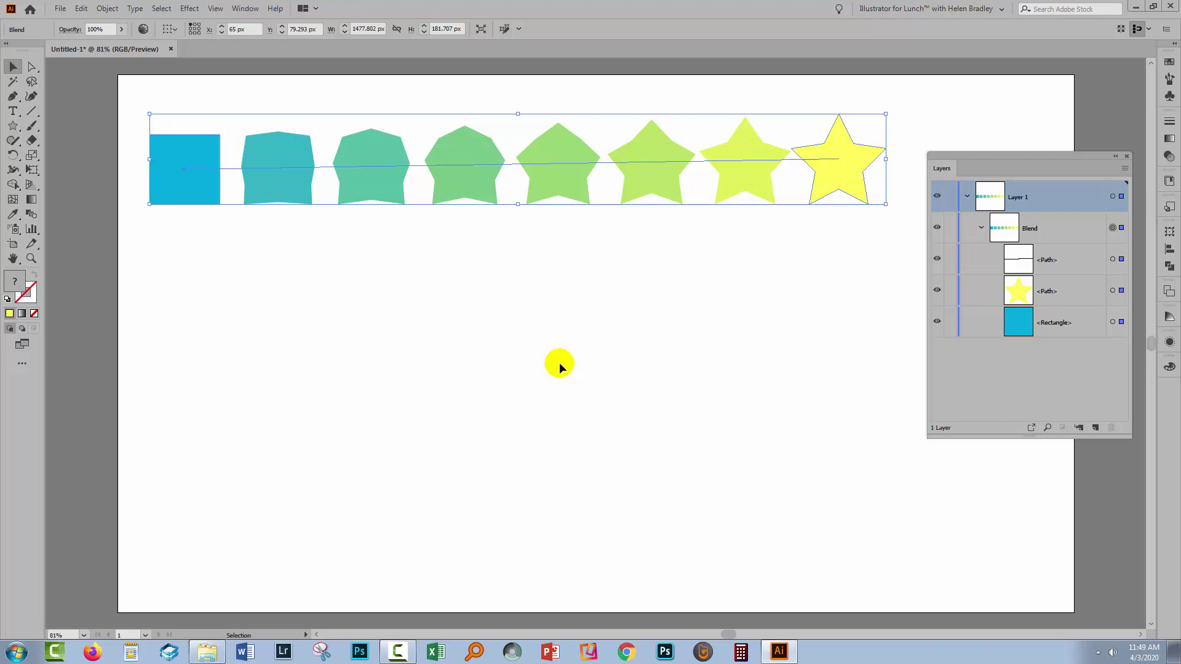
- Expand the blend into a group of eight paths, inspect them in Layers, then close Layers
click(105, 10)
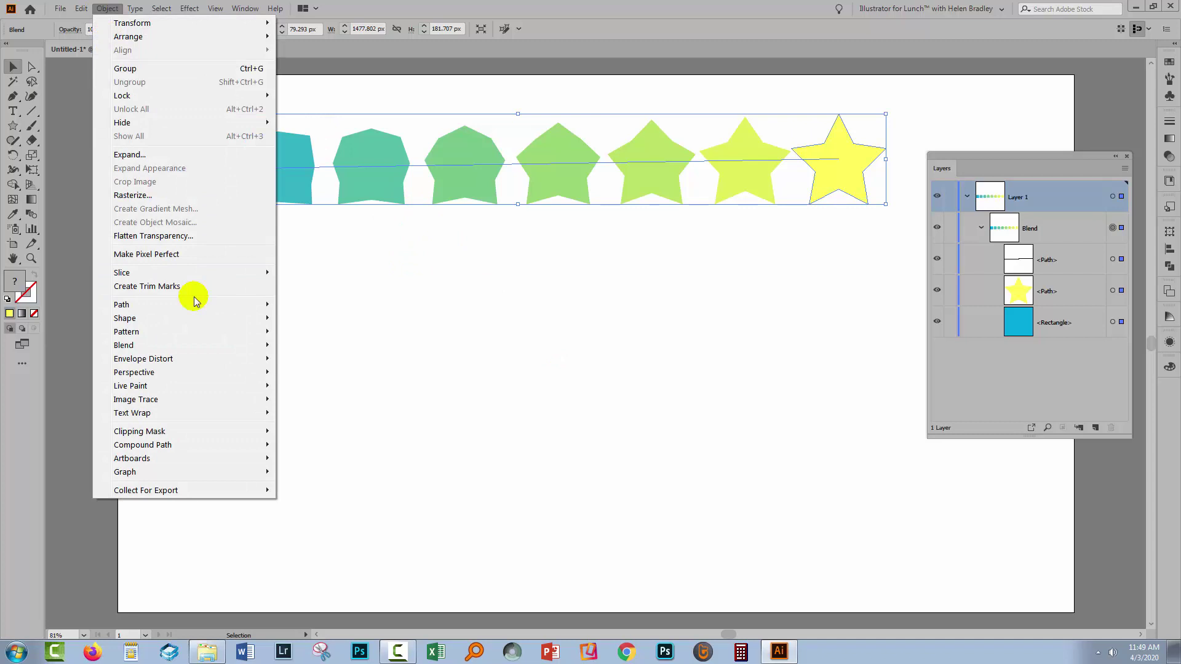
mouse_move(206, 345)
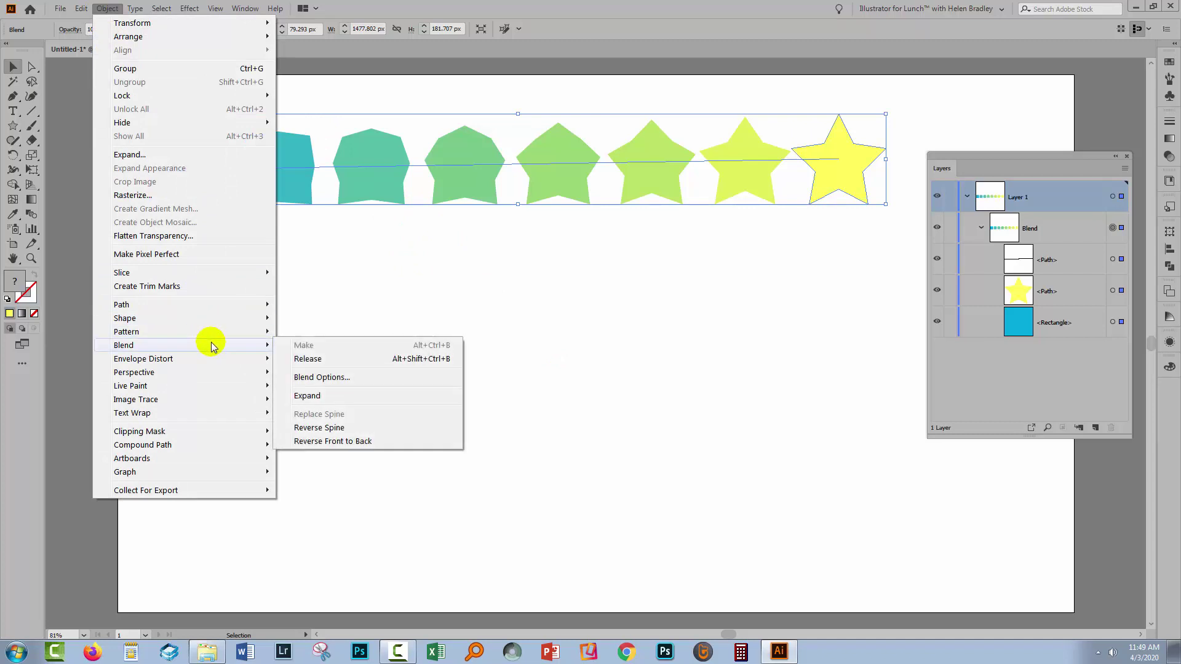
click(315, 397)
click(312, 396)
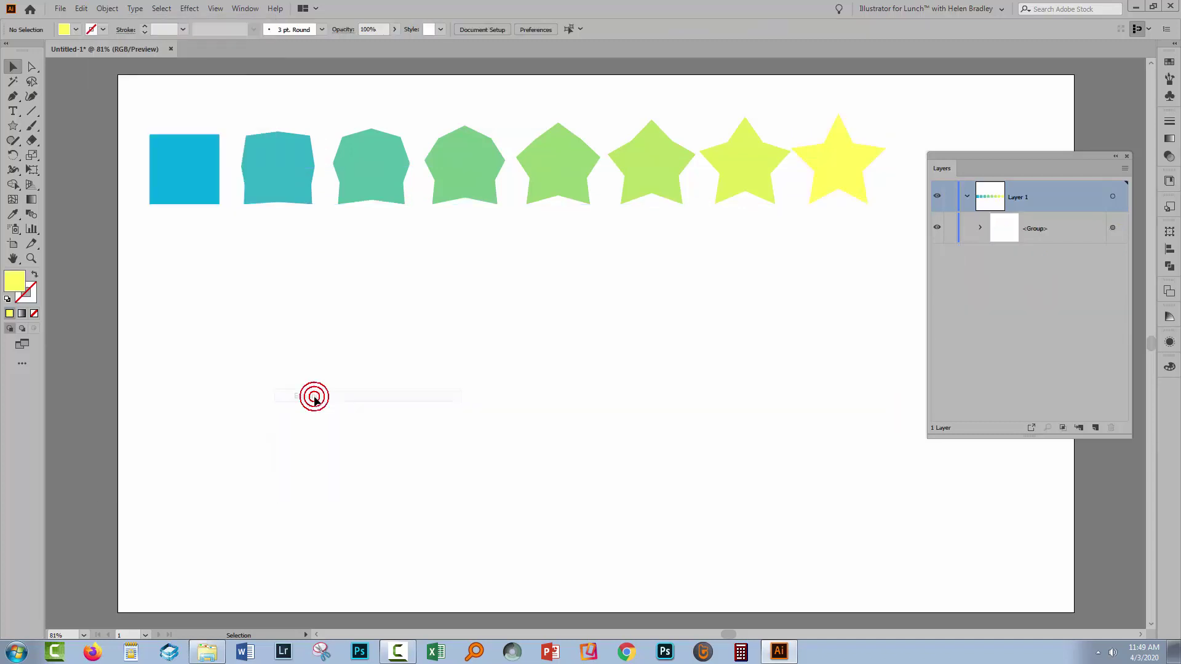
click(978, 228)
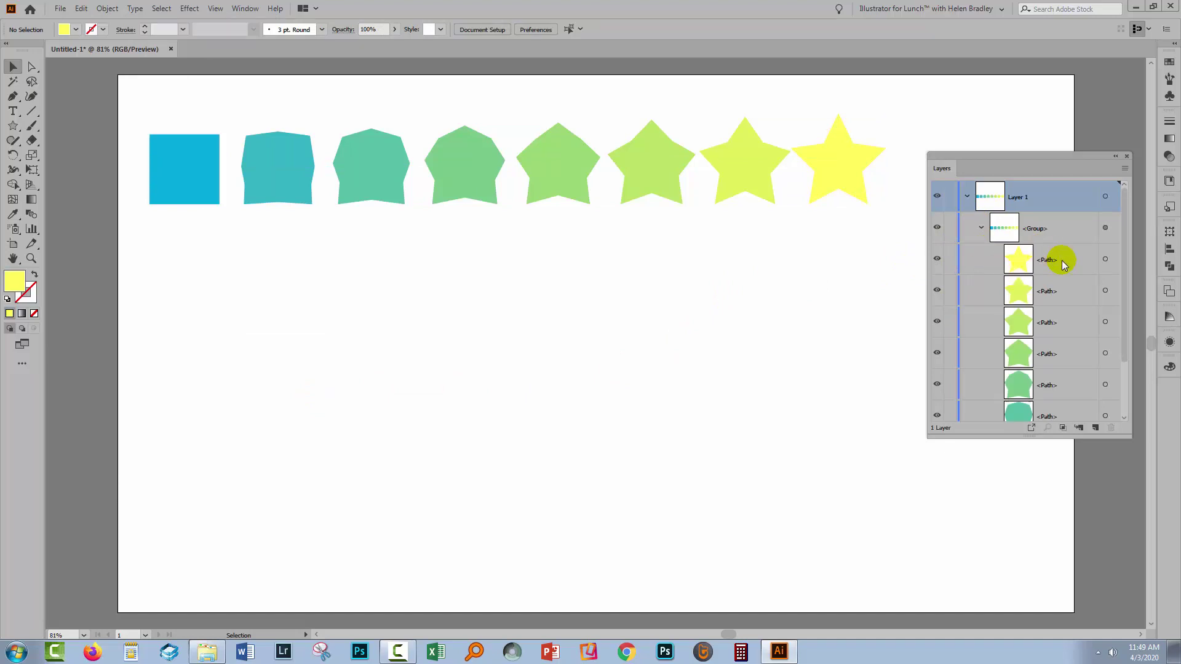
scroll(1123, 243, down, 3)
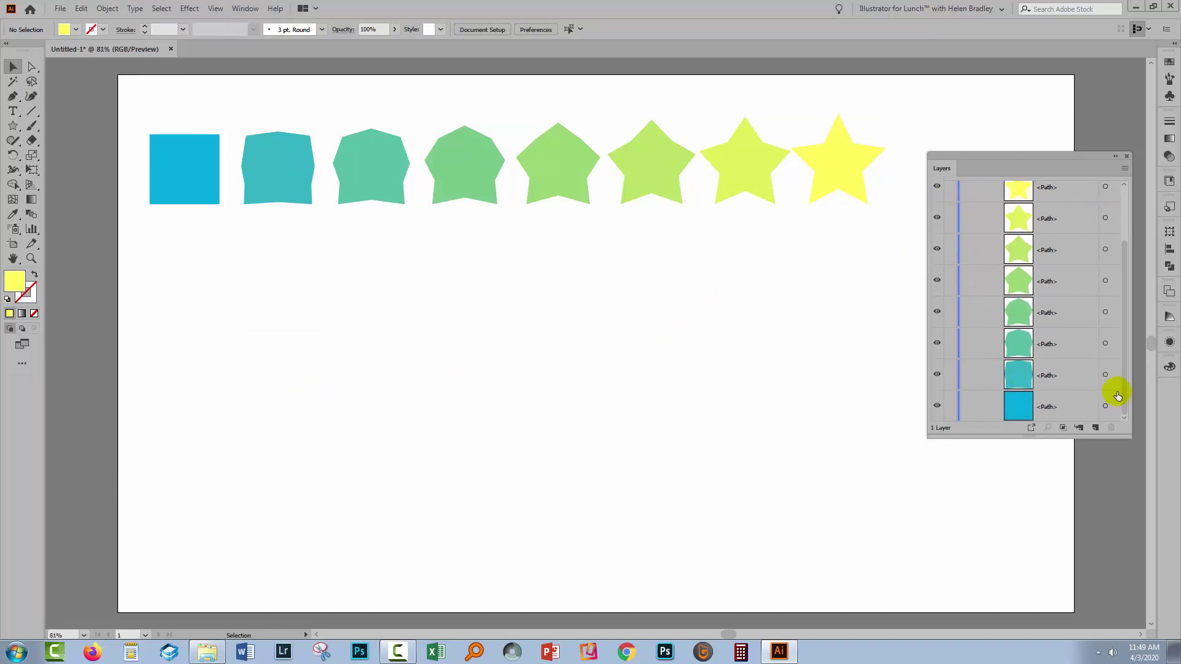
key(F7)
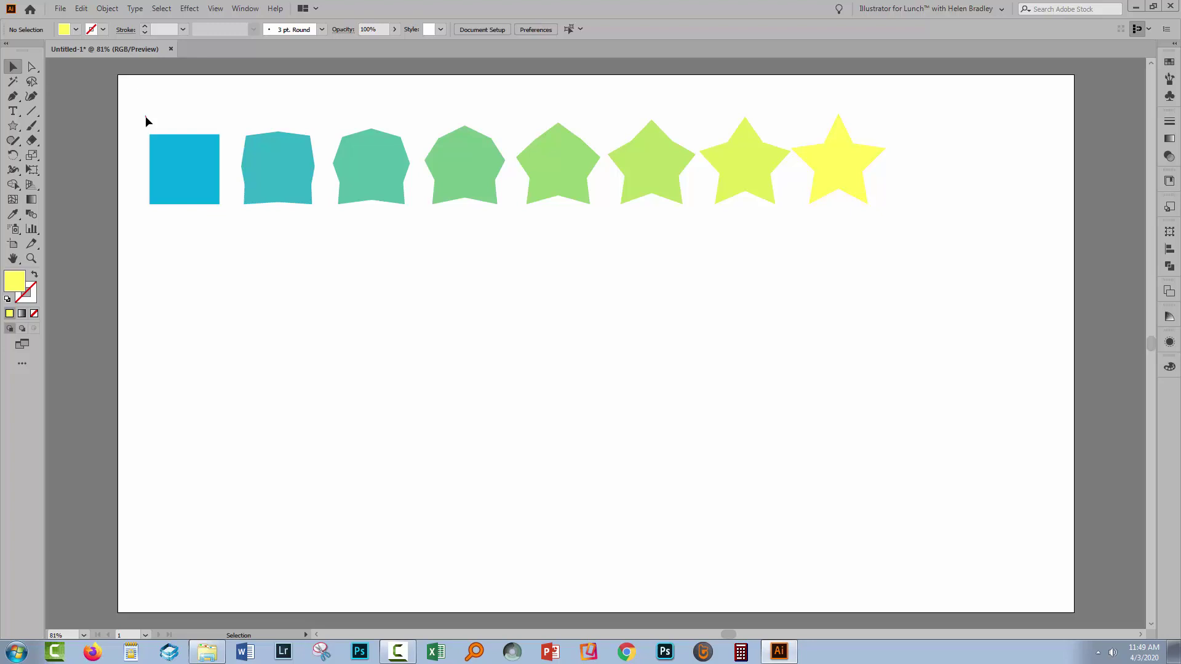
- Select and delete the entire row of eight expanded shapes
drag(146, 117, 952, 251)
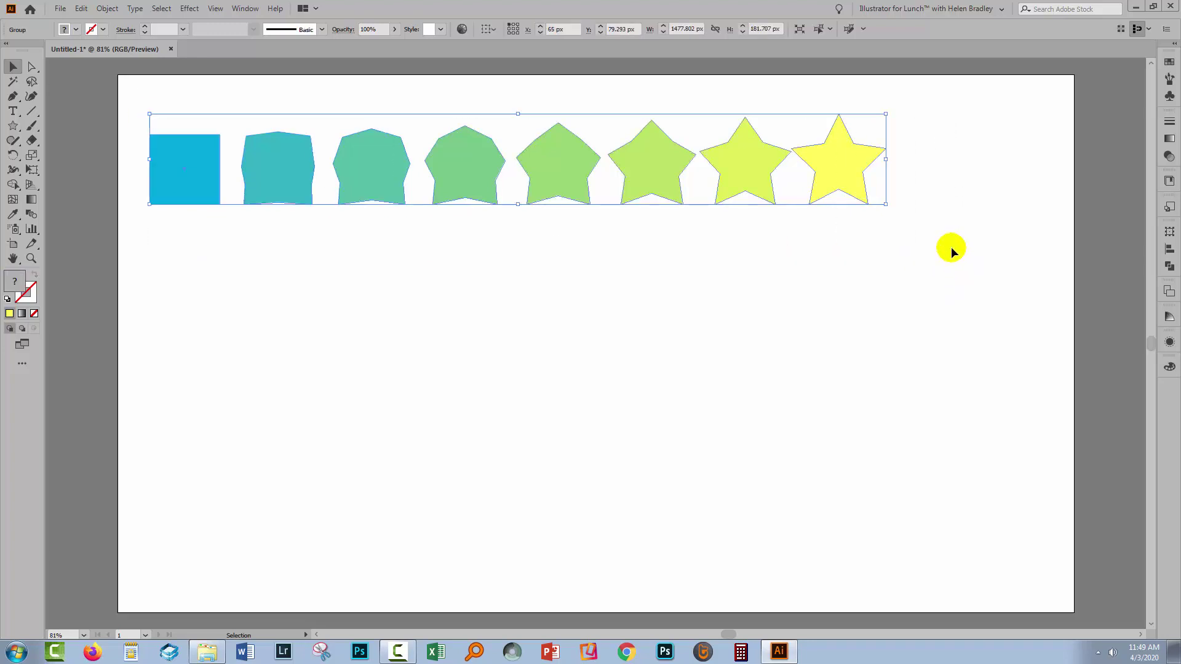
key(Delete)
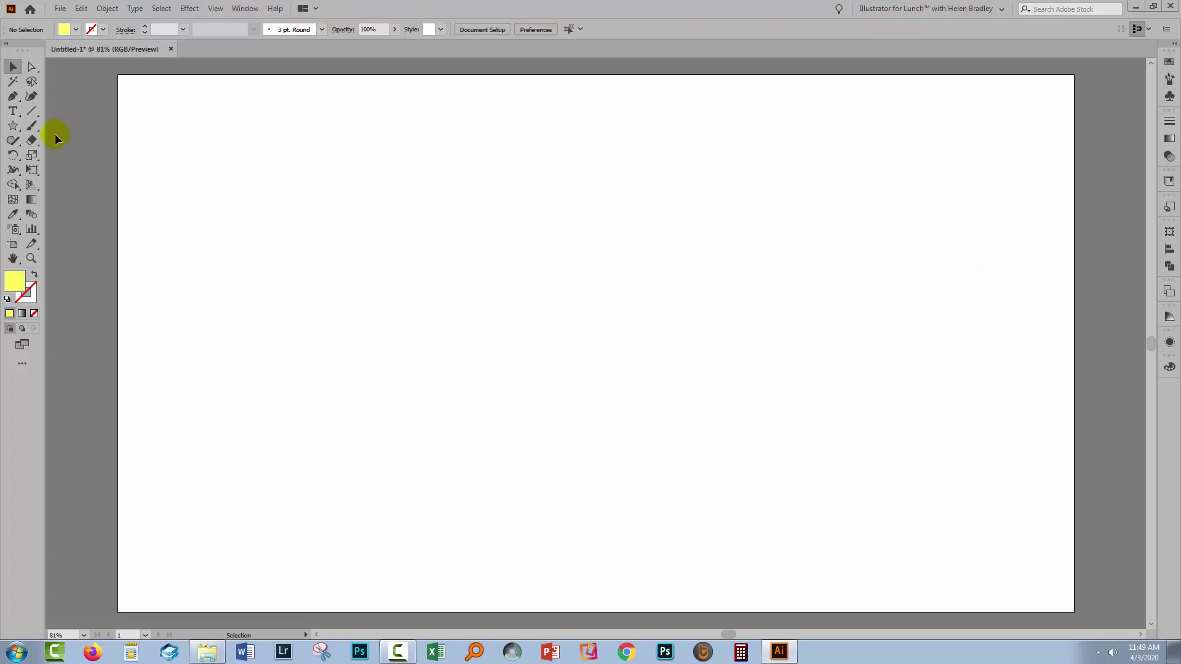
click(10, 127)
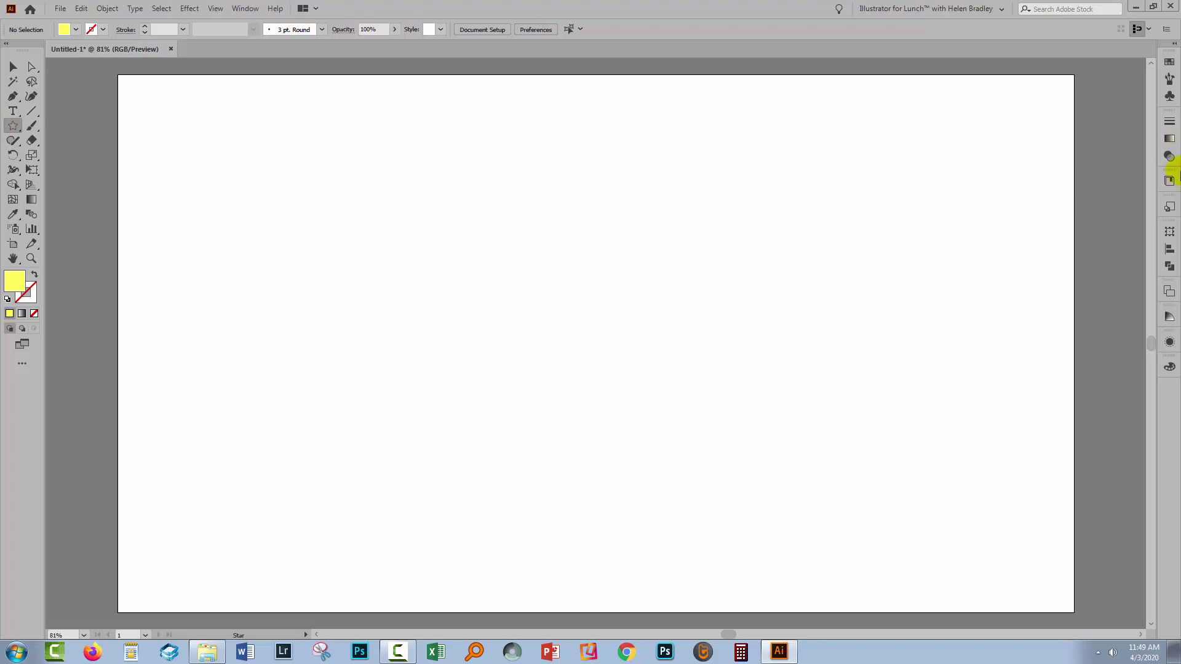
- Set the fill to pink, draw two stars far apart, and select both
click(1170, 64)
click(1072, 167)
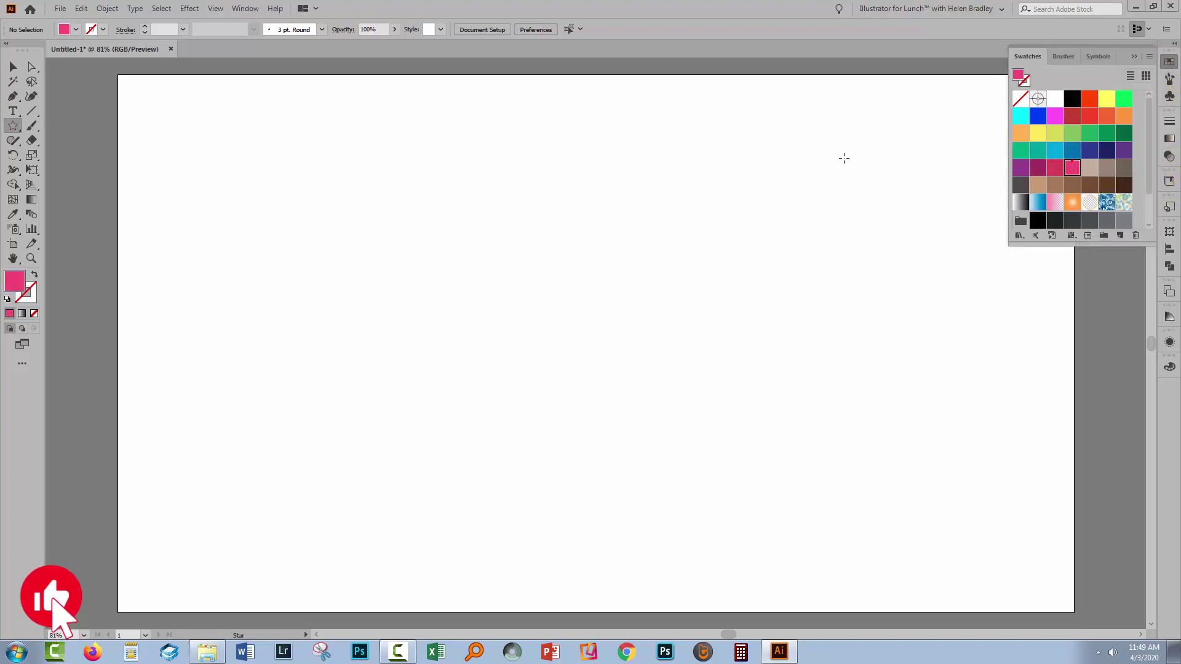
drag(199, 124, 931, 200)
click(13, 68)
drag(244, 150, 984, 252)
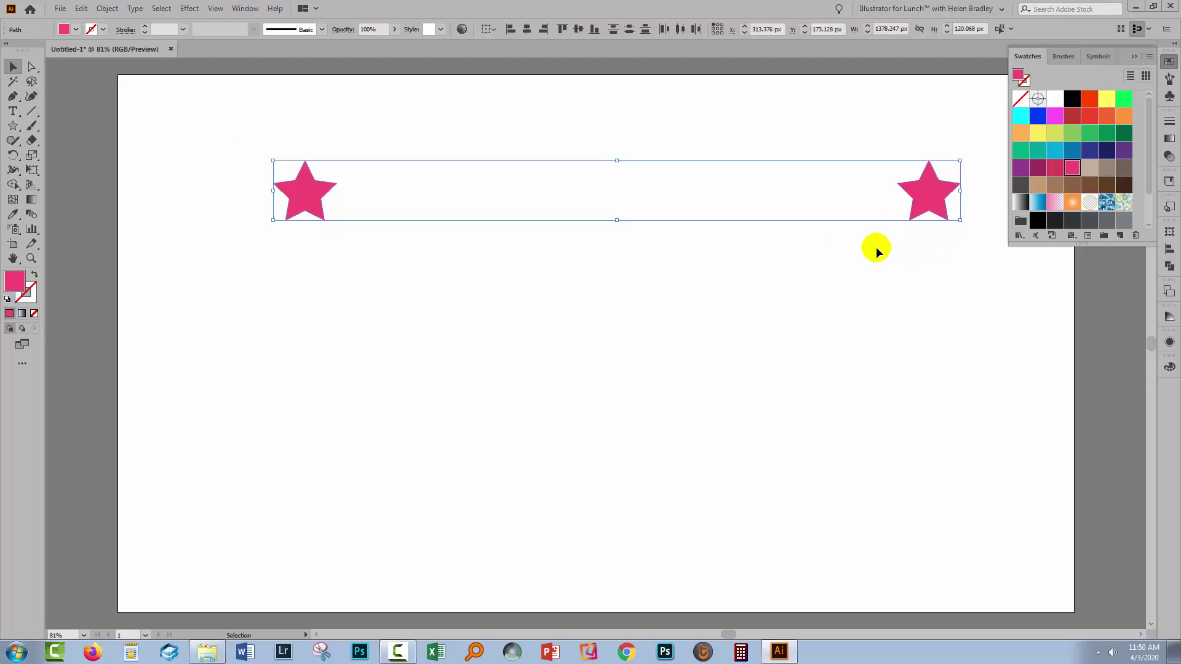
- Make a blend between the two pink stars, filling the gap with eleven stars
click(114, 11)
mouse_move(153, 345)
click(304, 346)
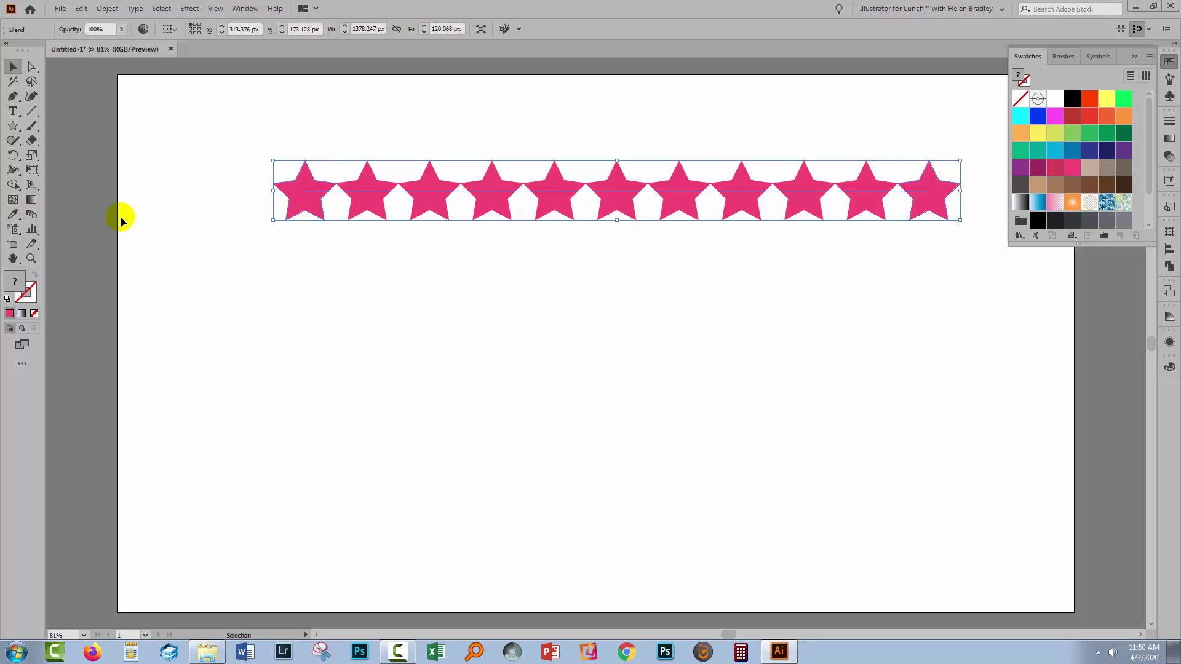
click(37, 213)
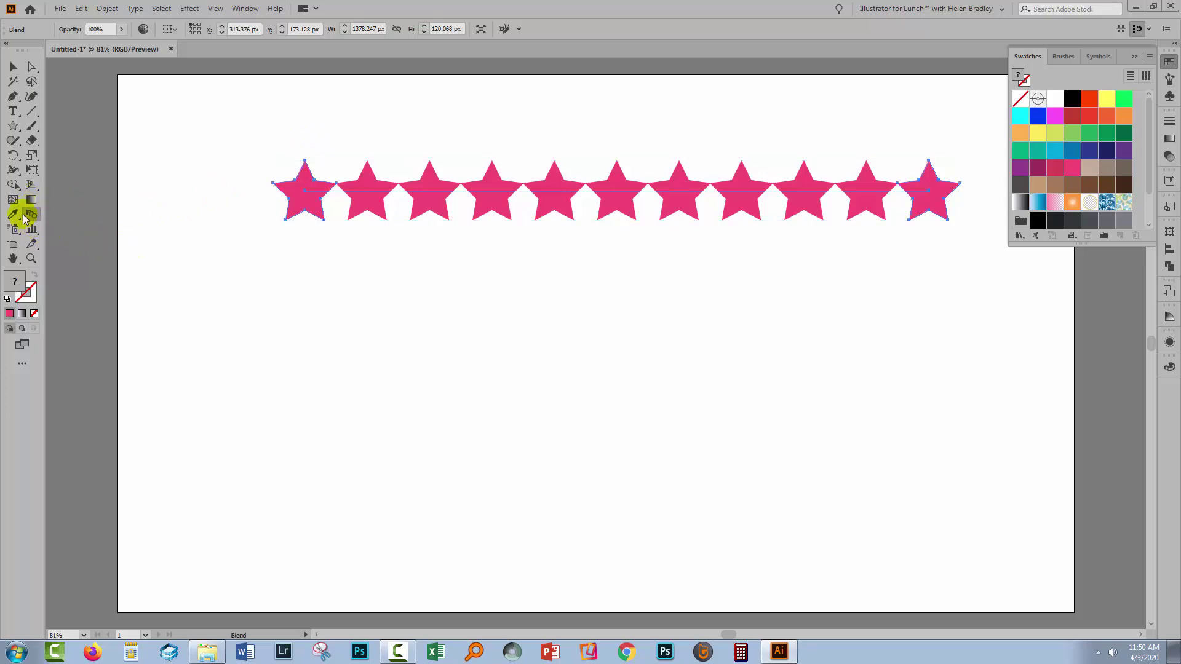
- Set the pink star blend to Specified Steps of 6 with Preview, and confirm
double_click(29, 217)
drag(295, 235, 271, 290)
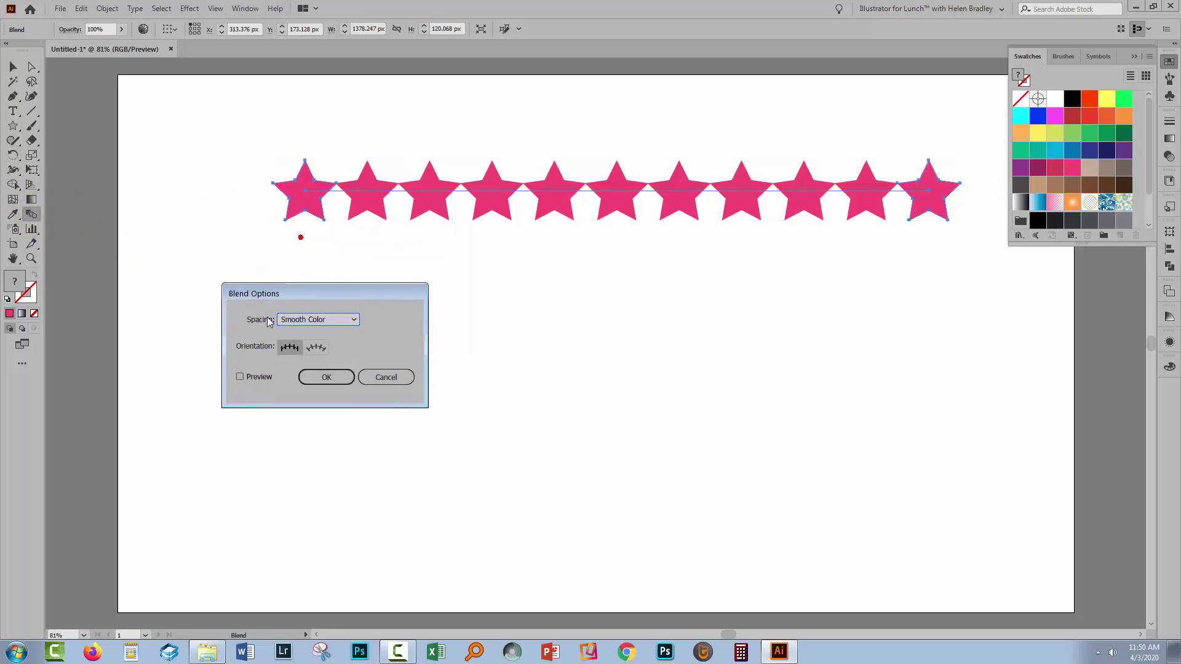
click(240, 377)
click(301, 320)
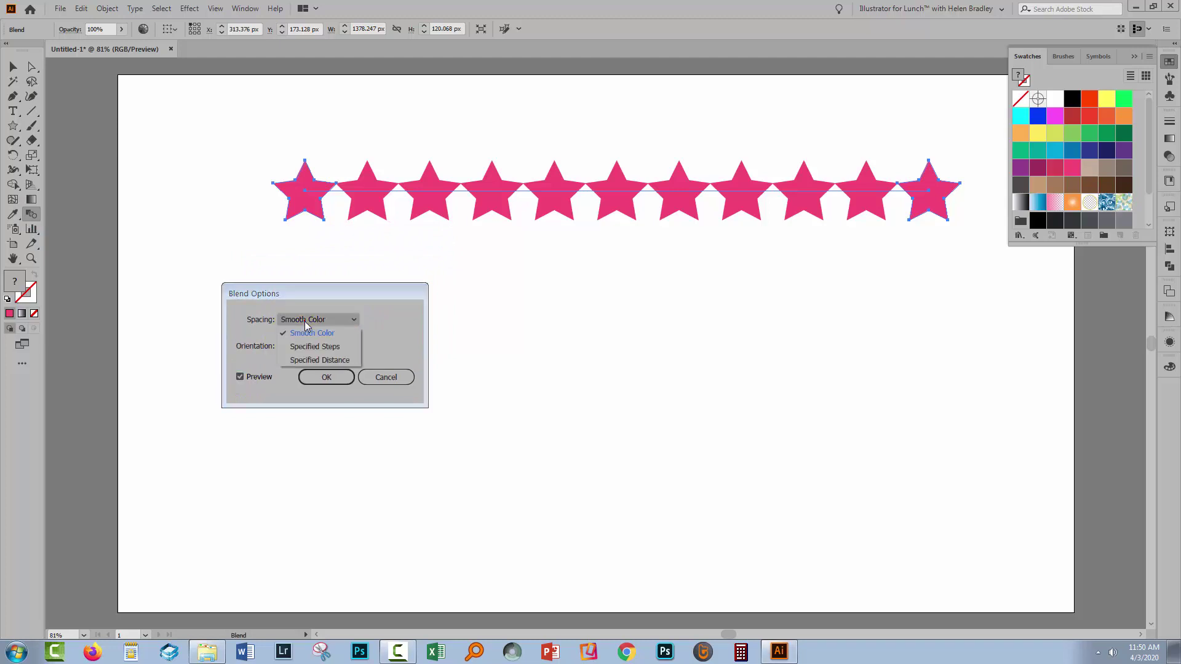
click(315, 347)
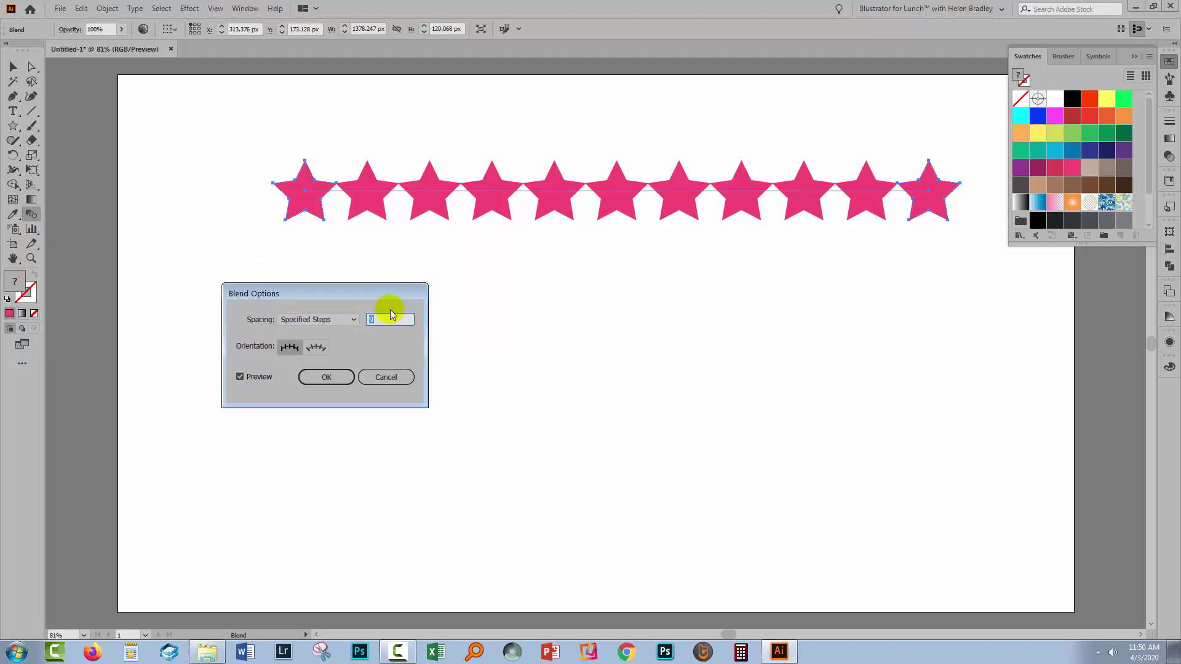
text(50)
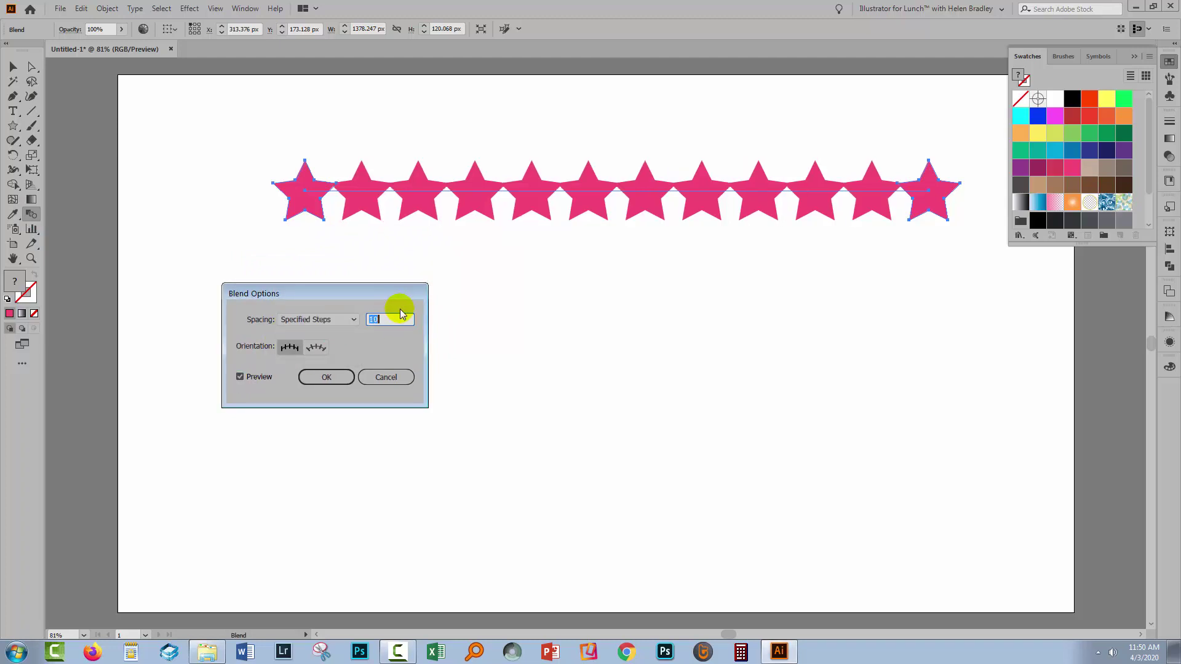
text(150)
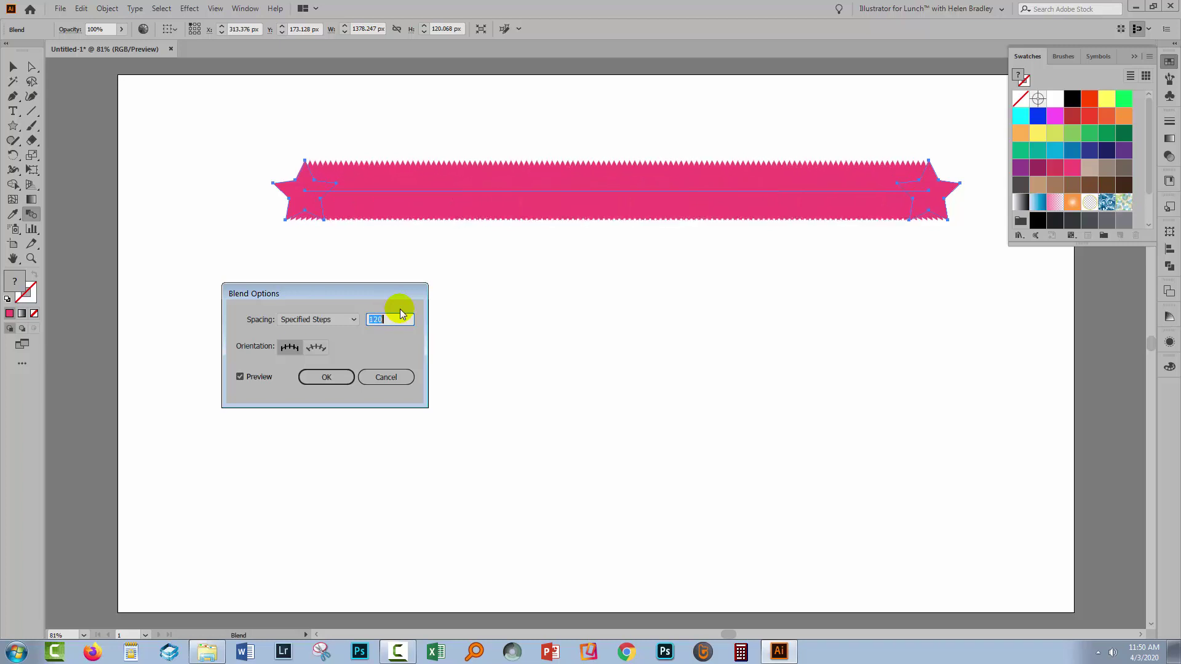
text(330)
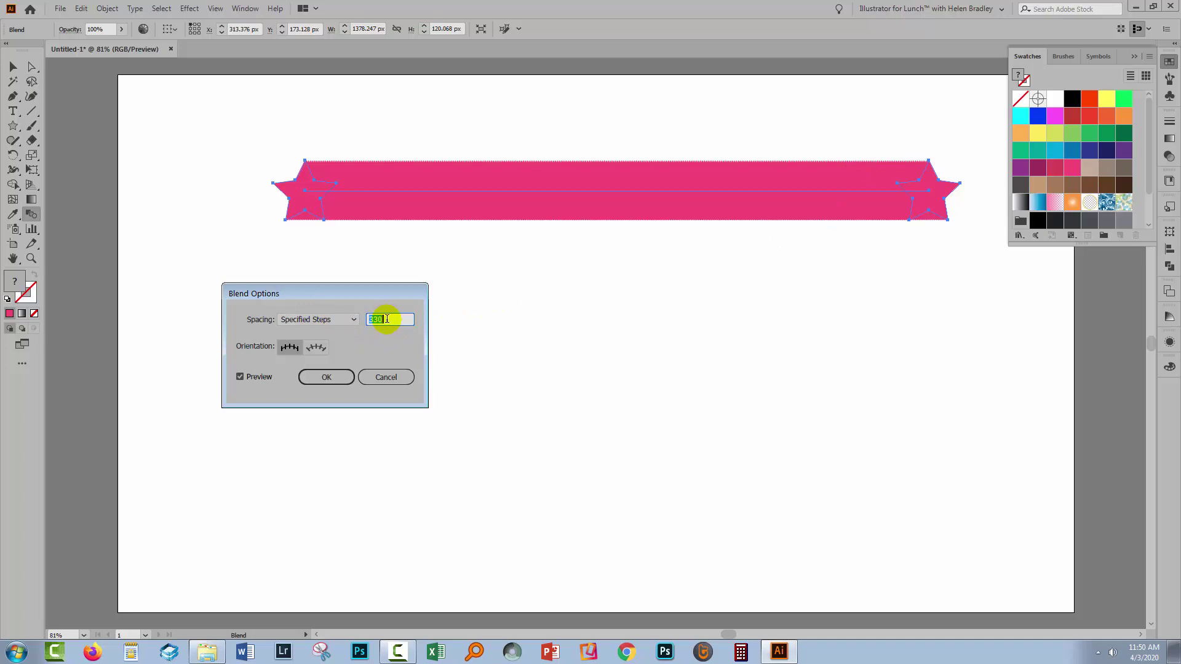
text(6)
key(Tab)
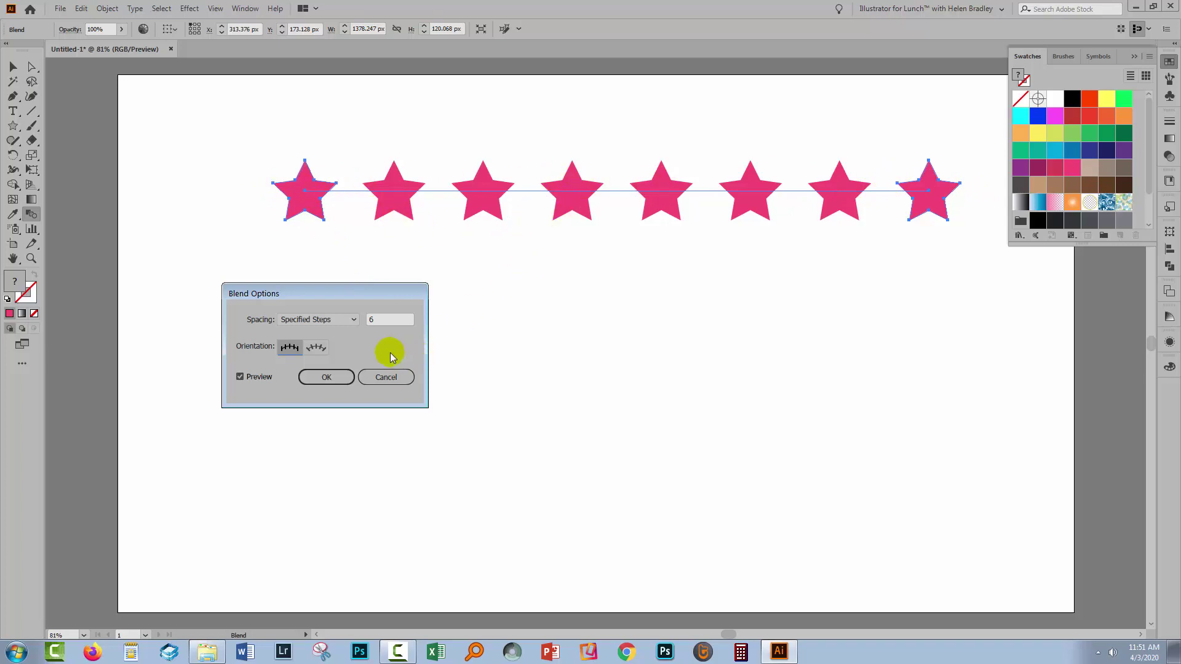
click(329, 376)
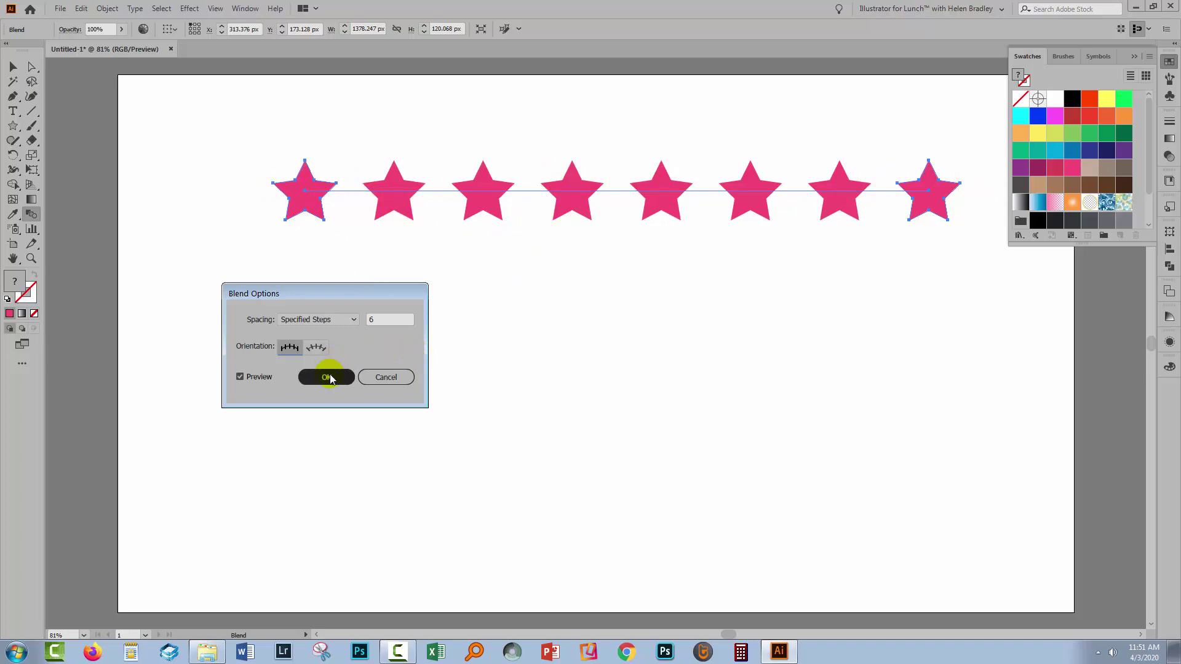
- Draw a 580 × 580 px pink circle below the row of stars
click(519, 335)
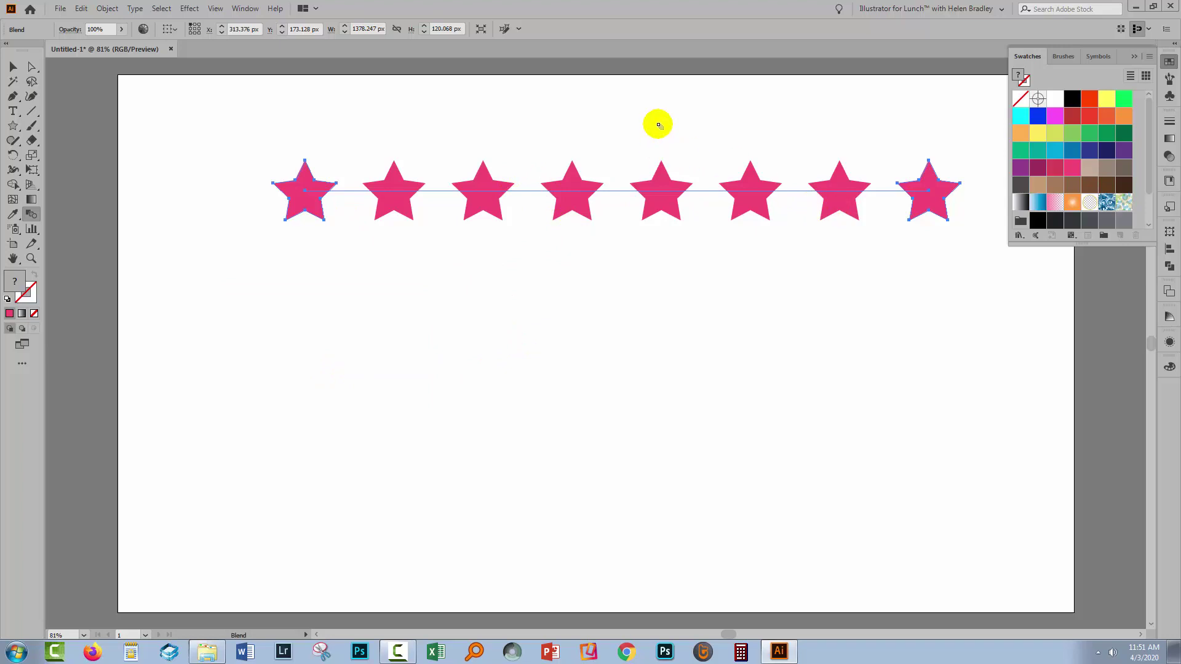
click(12, 125)
click(11, 125)
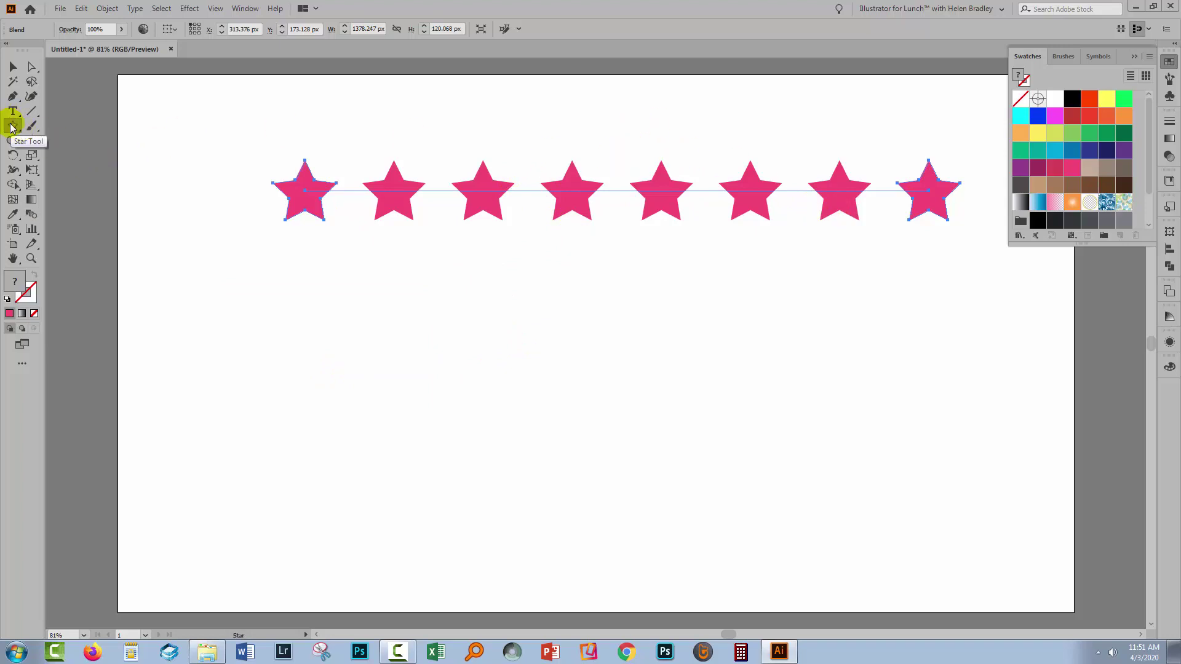
drag(15, 127, 56, 153)
drag(460, 264, 766, 563)
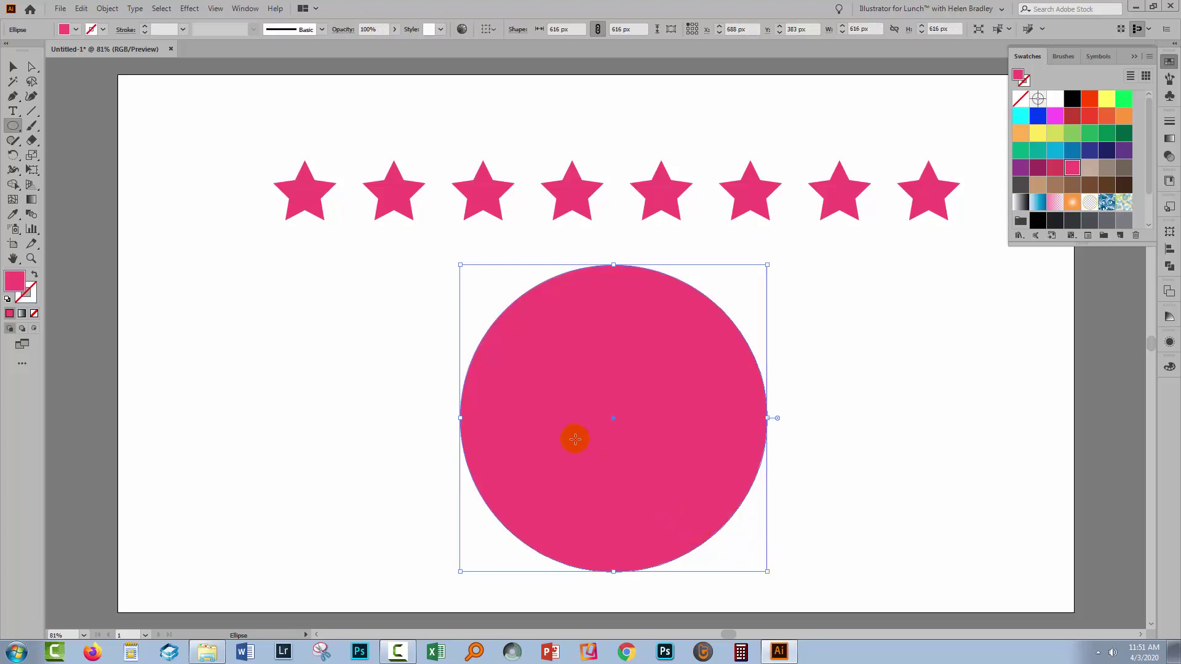
- Move the circle up-left, swap its fill to a pink outline, then select stars and circle
key(v)
drag(564, 434, 517, 412)
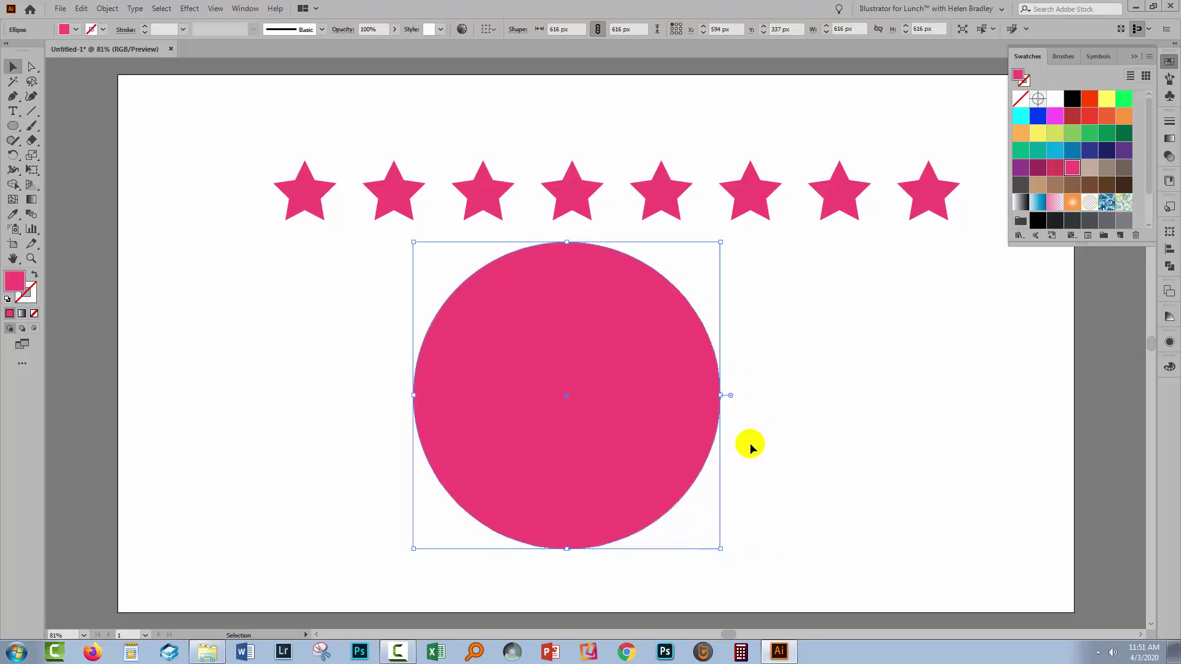
click(35, 275)
click(223, 353)
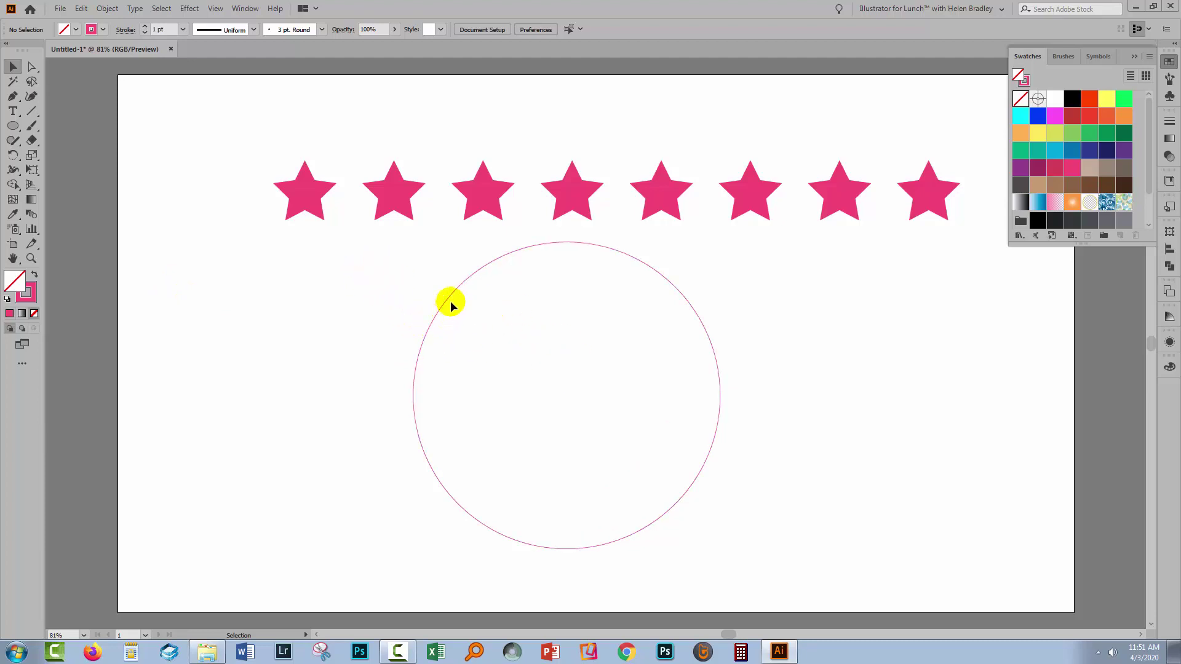
drag(228, 131, 523, 382)
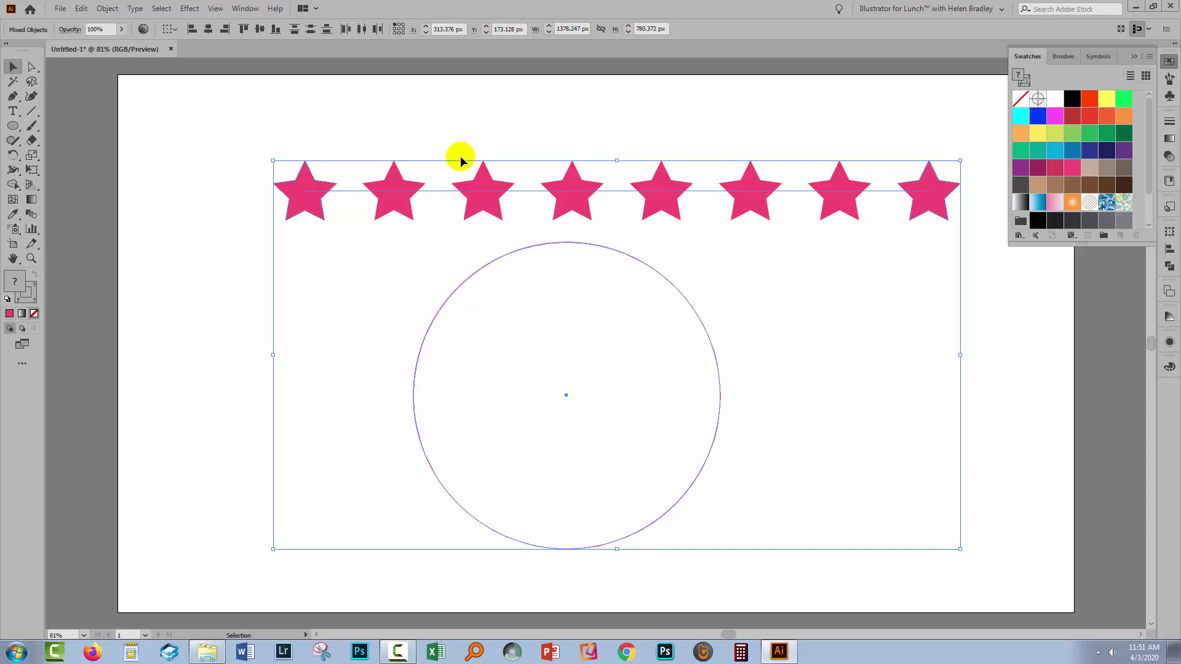
- Select the star blend together with the circle and make the circle the blend's spine
click(107, 9)
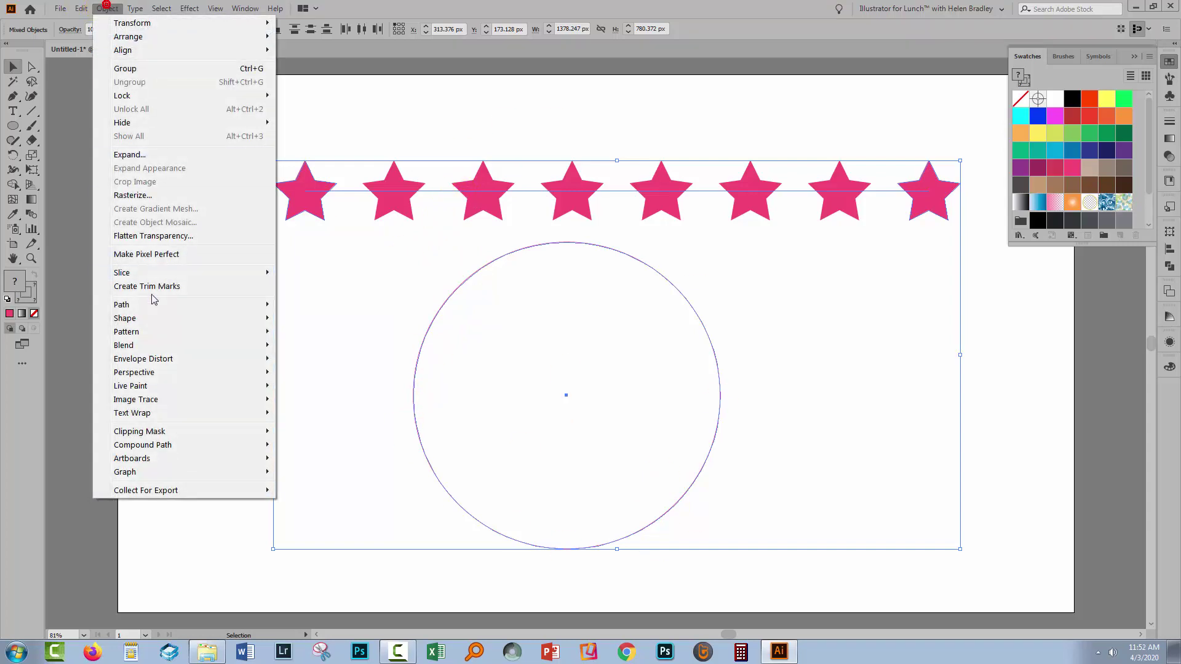
mouse_move(158, 346)
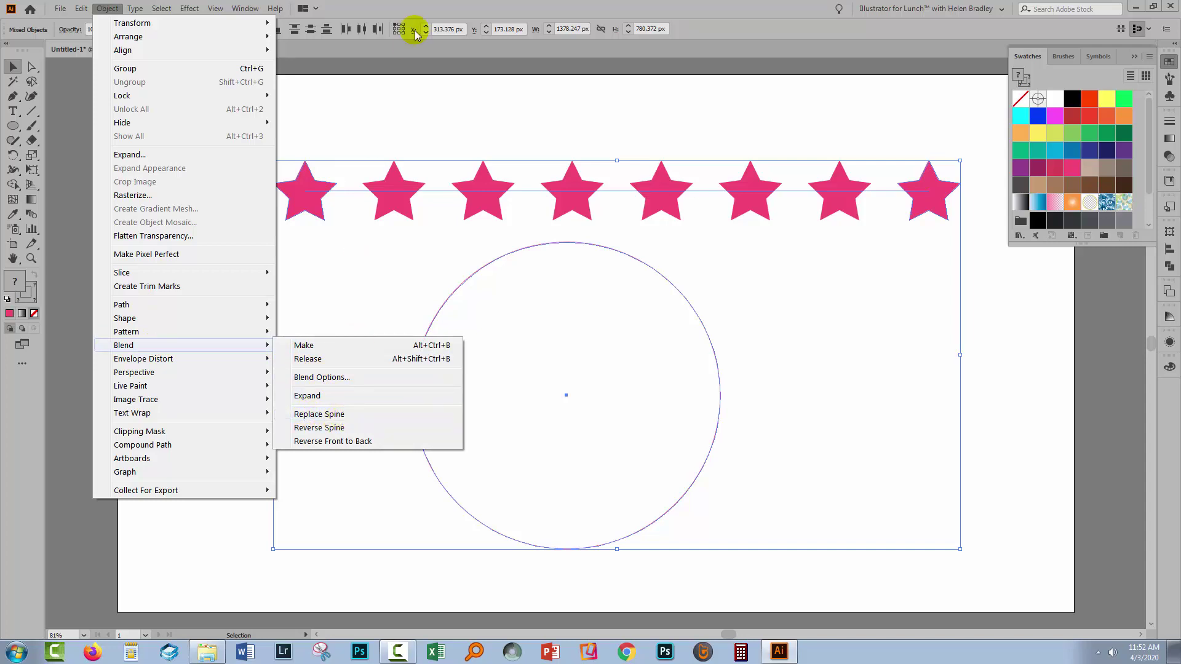
click(380, 105)
click(411, 195)
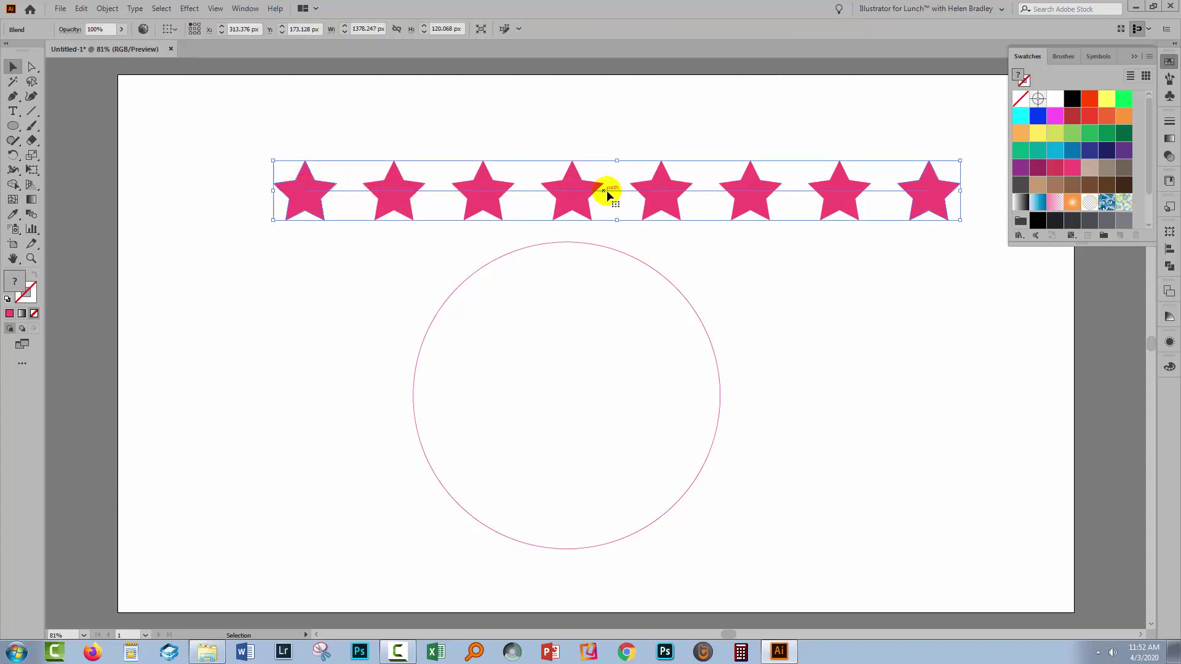
click(932, 192)
click(737, 190)
click(315, 93)
drag(295, 122, 764, 562)
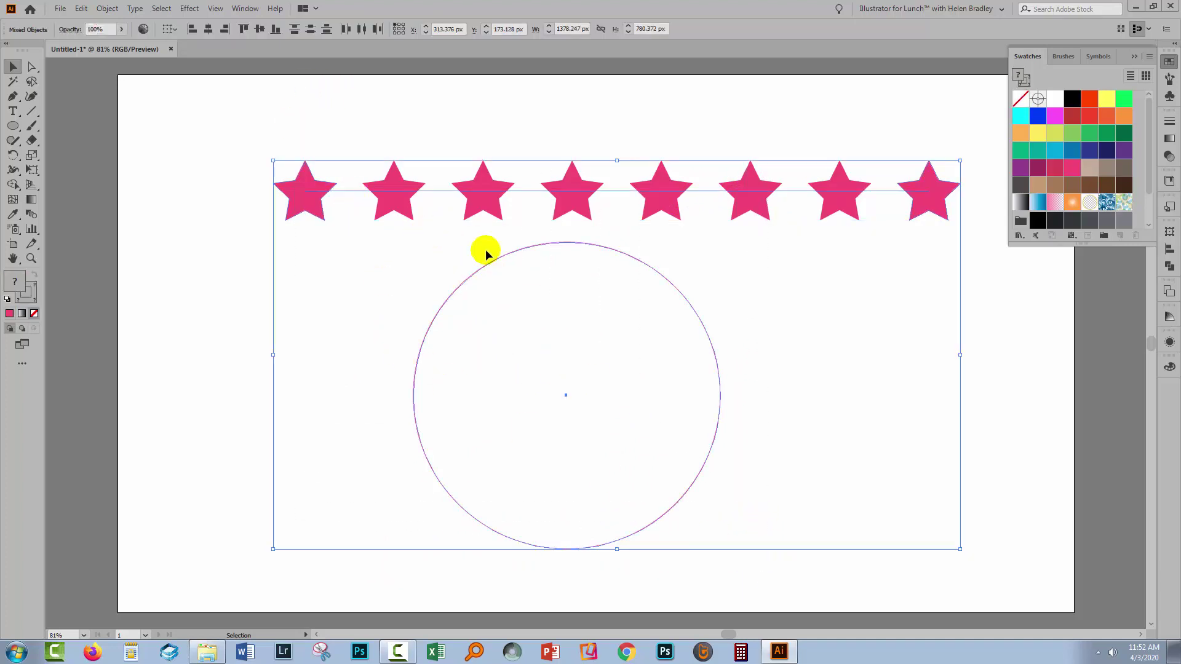
click(99, 8)
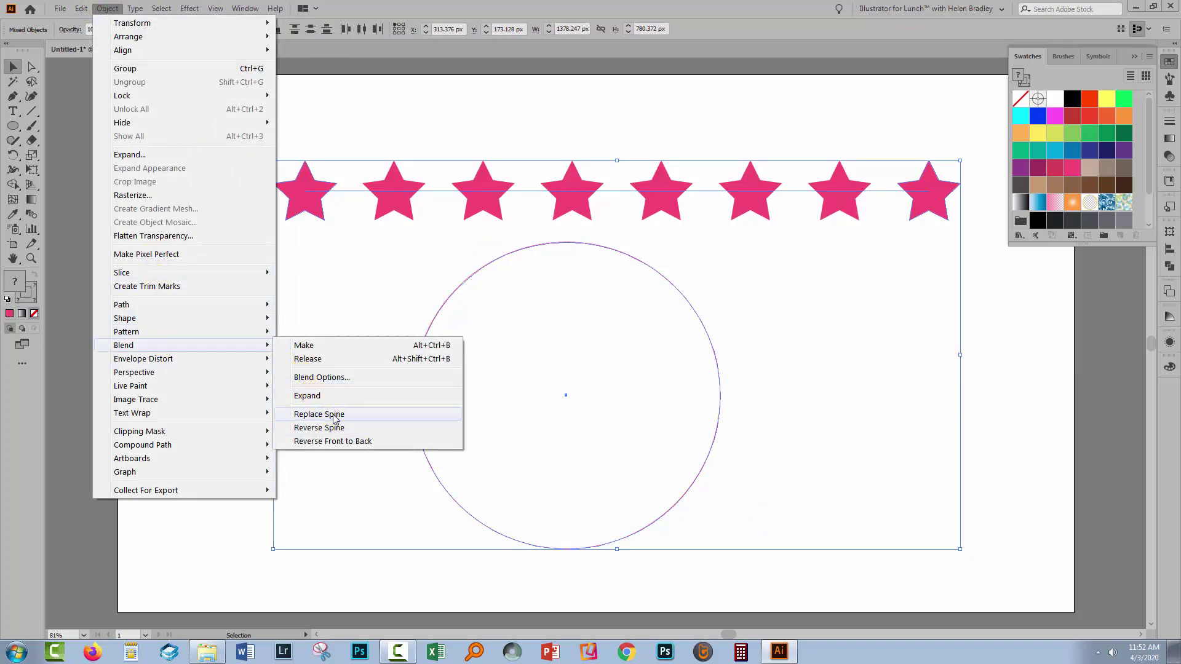
click(336, 418)
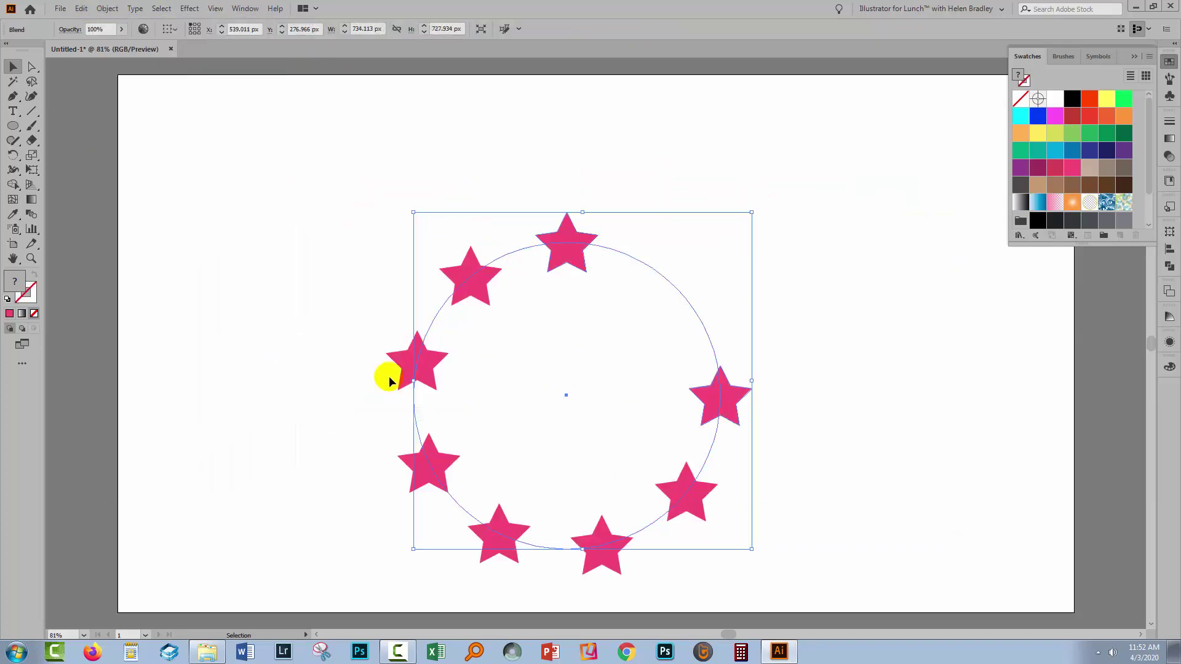
click(832, 191)
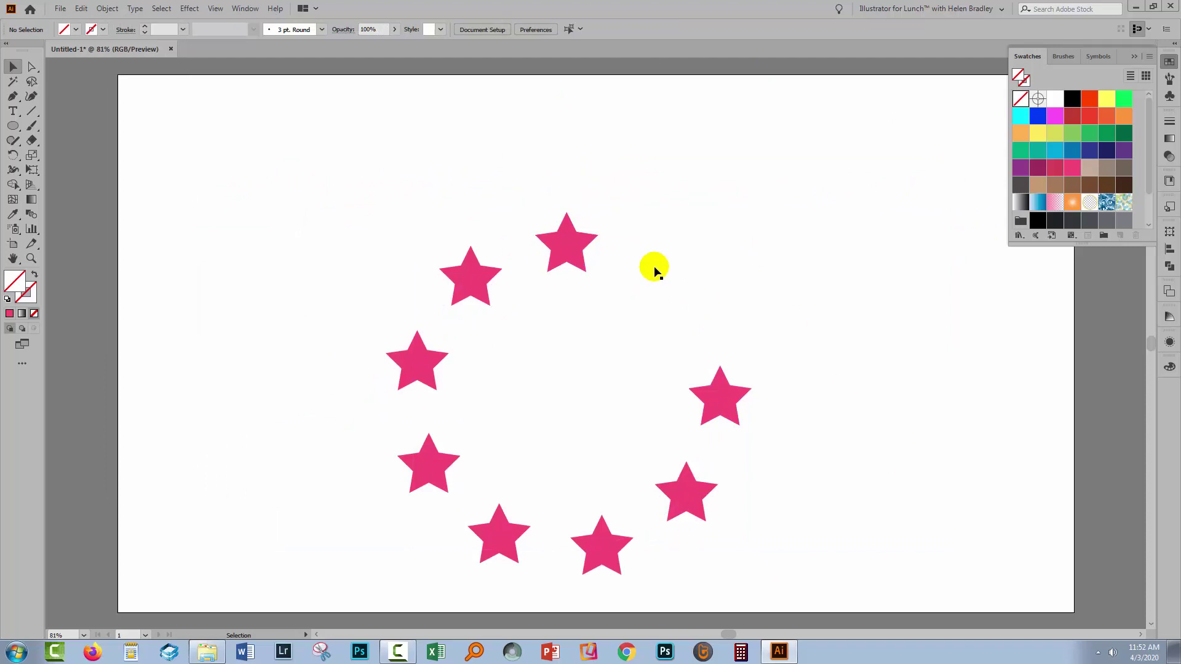
drag(662, 248, 601, 248)
click(663, 283)
click(570, 251)
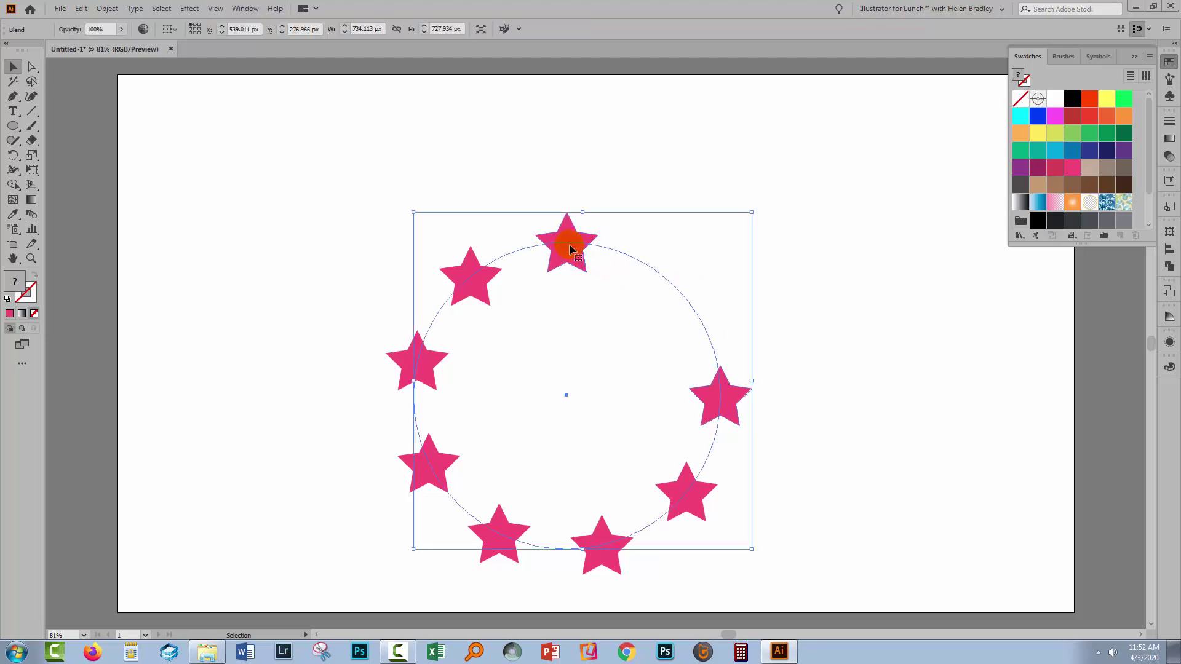
drag(570, 249, 565, 246)
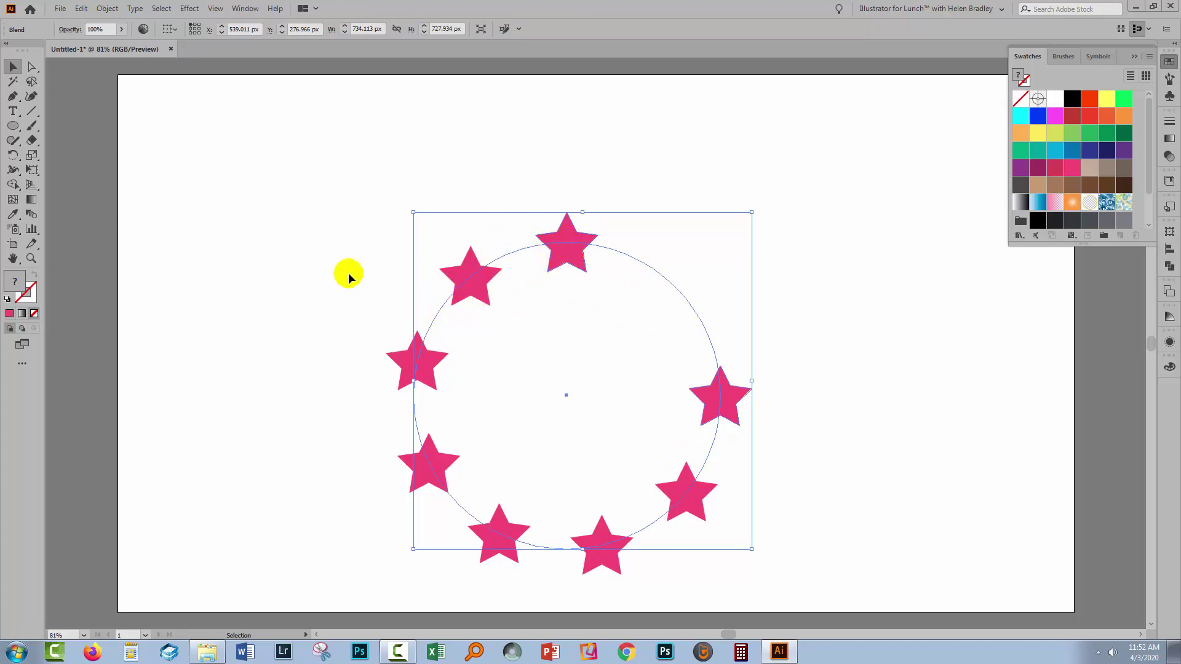
- With Preview on, set the blend's Specified Steps to 11, giving 13 stars around the circle
click(32, 213)
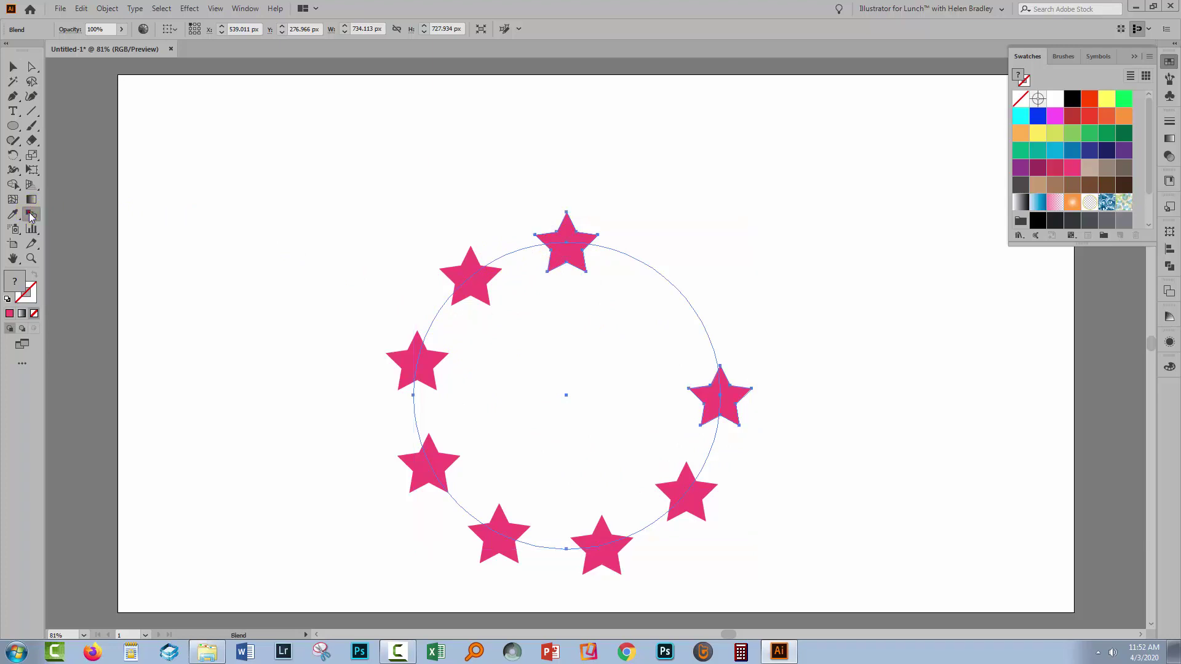
double_click(31, 214)
click(151, 315)
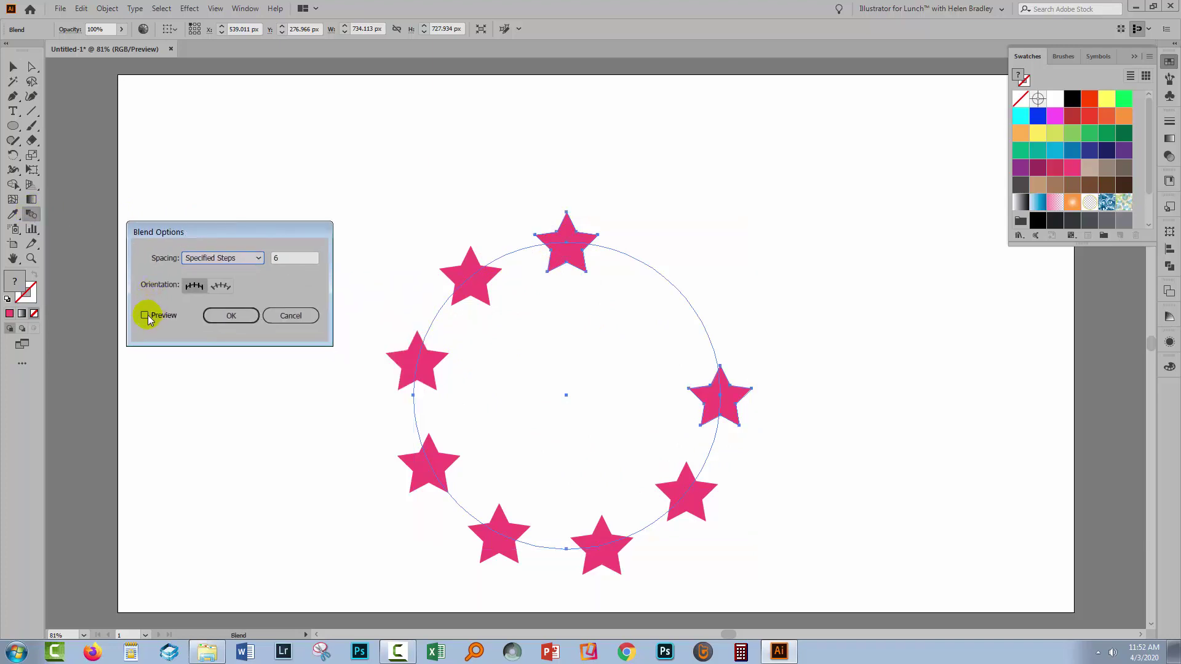
click(280, 257)
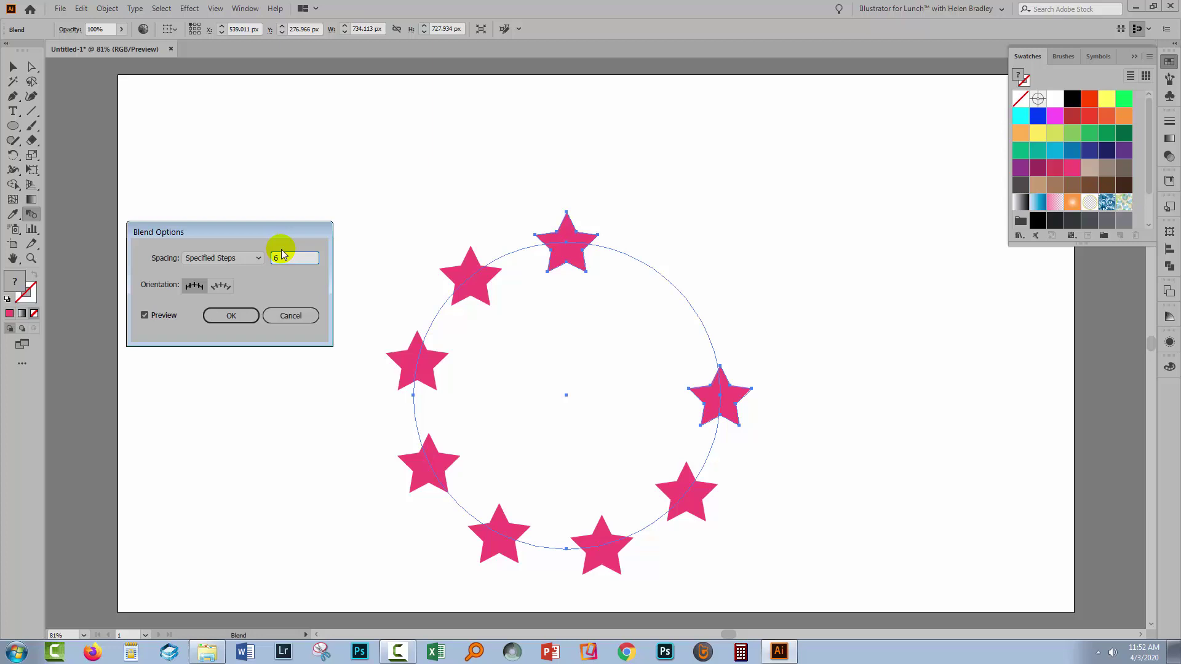
key(Up)
key(Up)
key(Up)
key(Up)
key(Up)
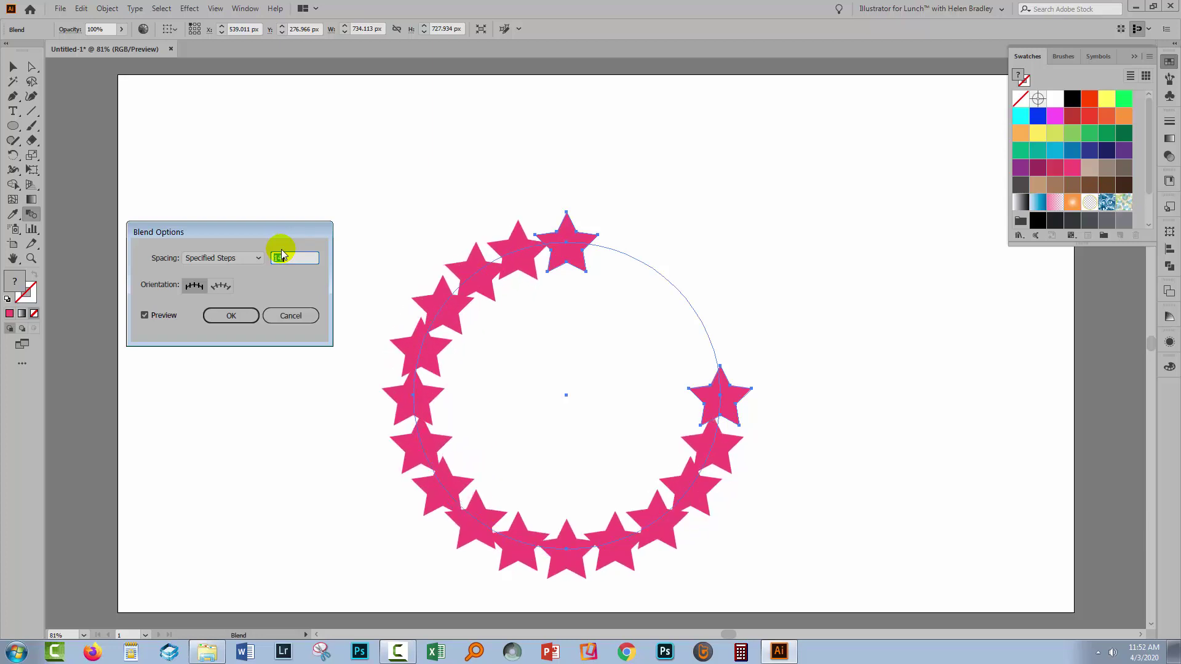
key(Down)
key(Down)
key(Down)
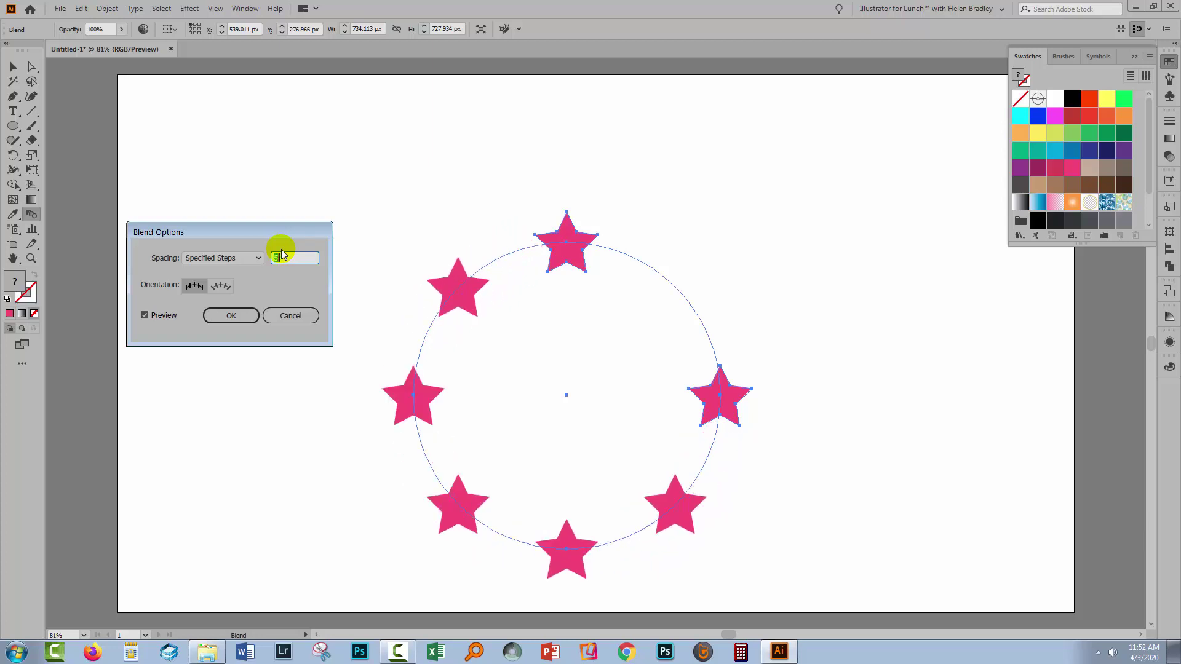
key(Up)
key(Up)
key(Up)
key(Up)
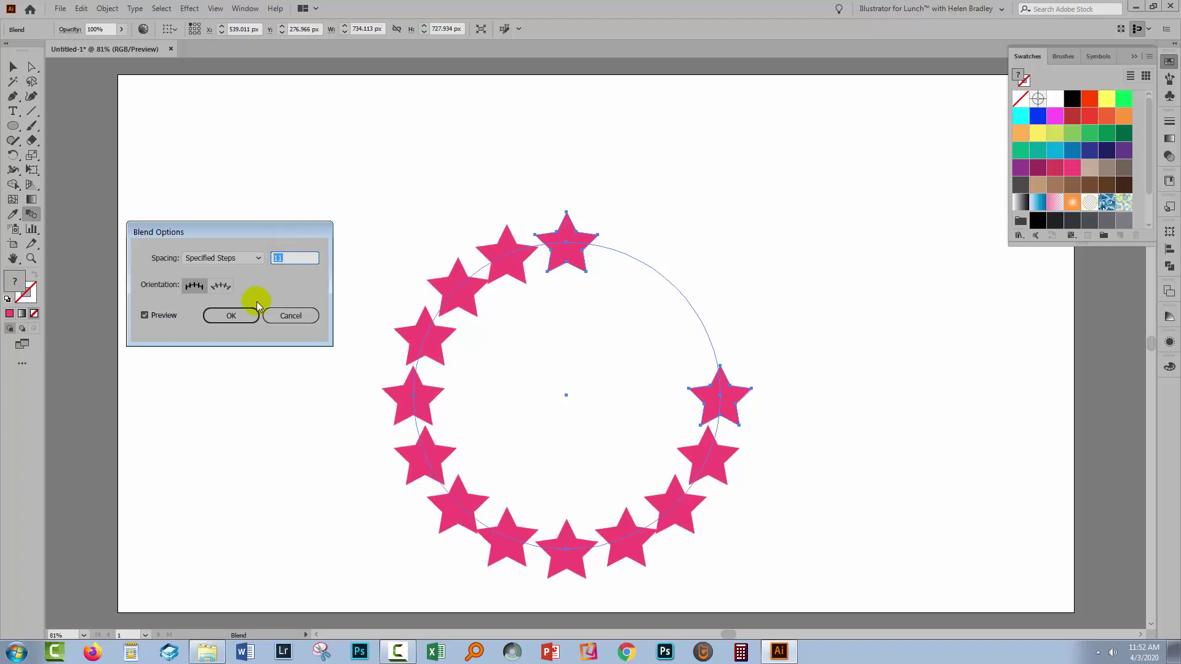
click(232, 315)
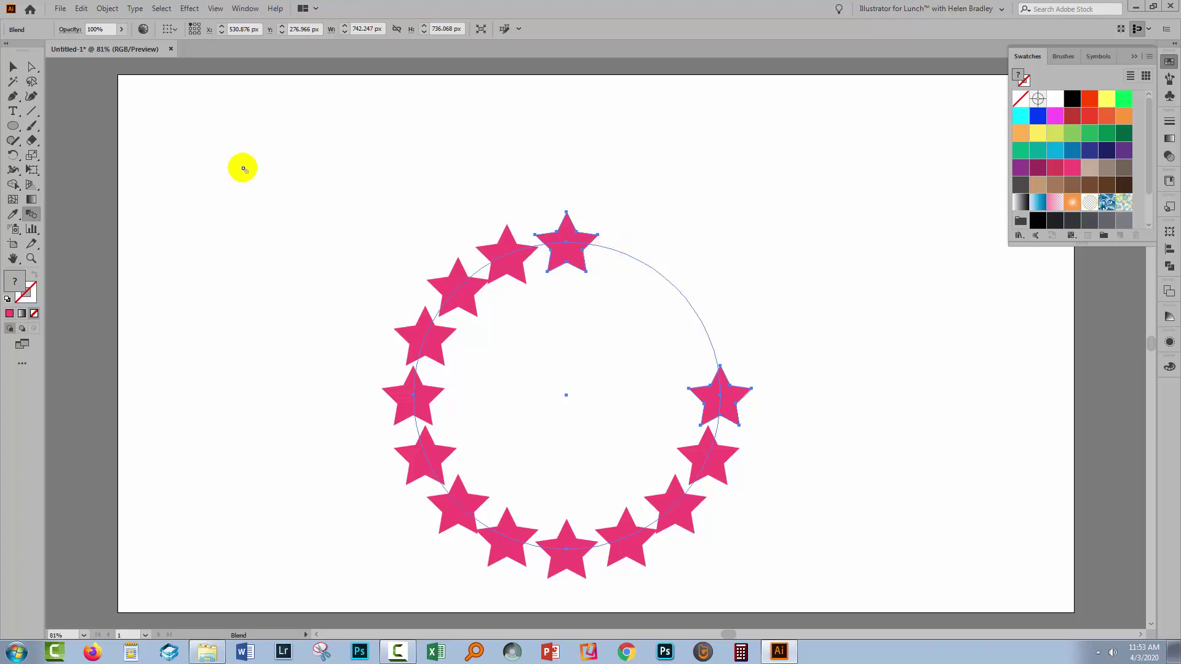
- Cut the circle spine with the Scissors at the top star's anchor, then return to the Selection tool
click(32, 142)
drag(33, 143, 66, 151)
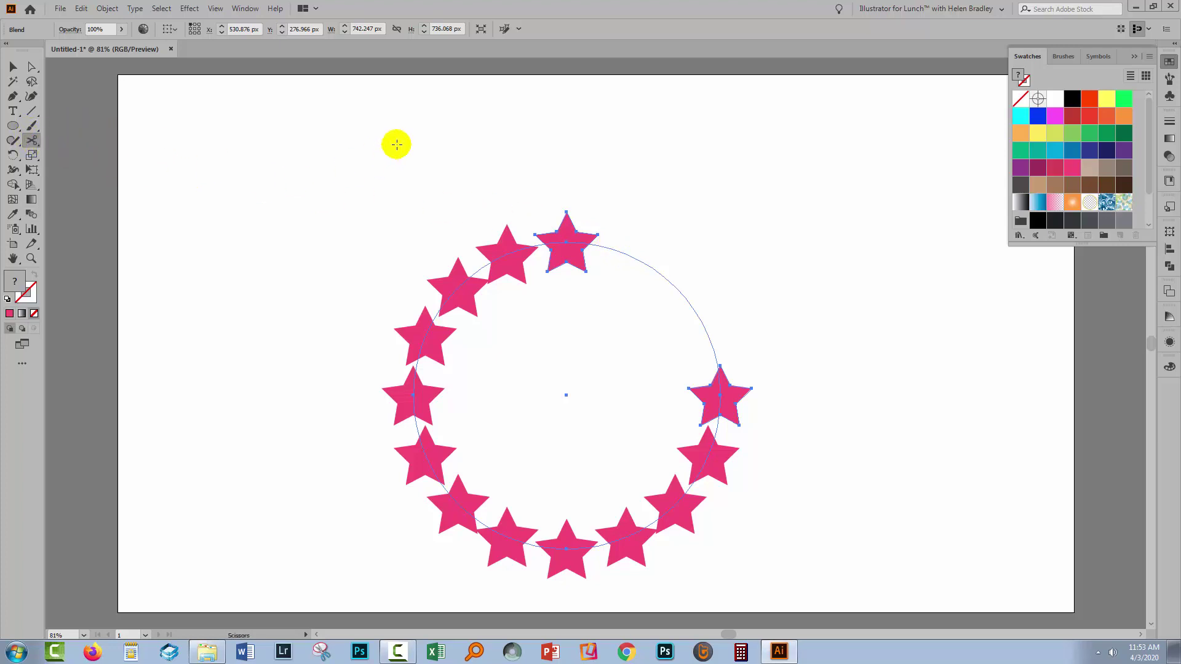
click(564, 241)
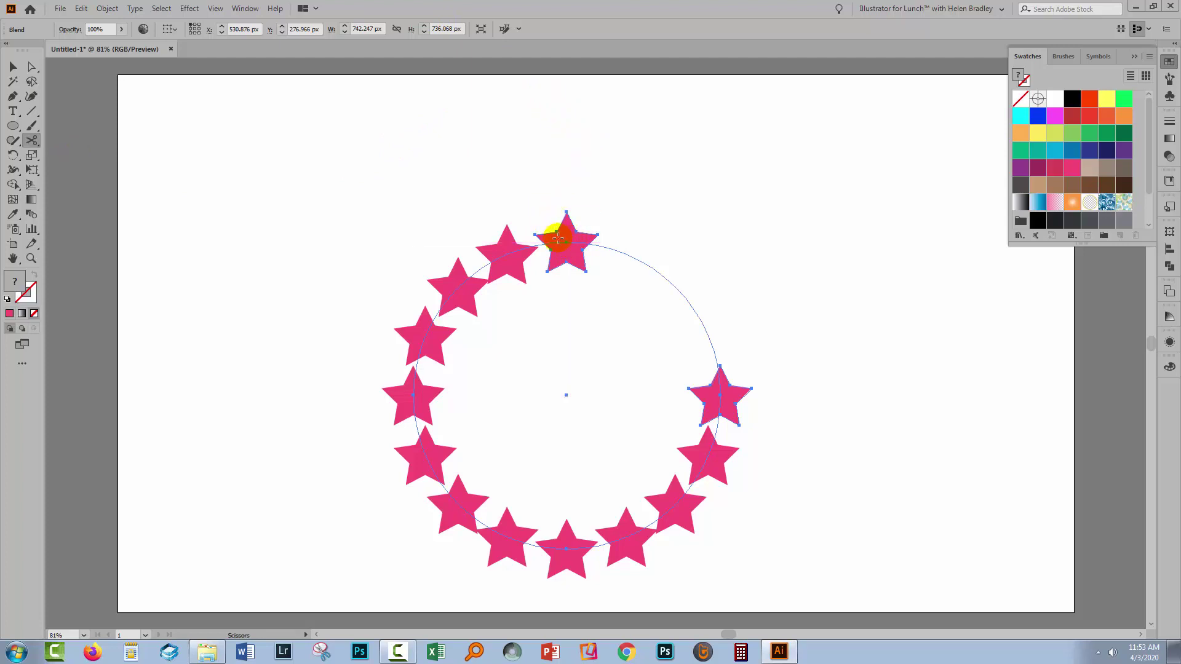
click(560, 242)
click(709, 401)
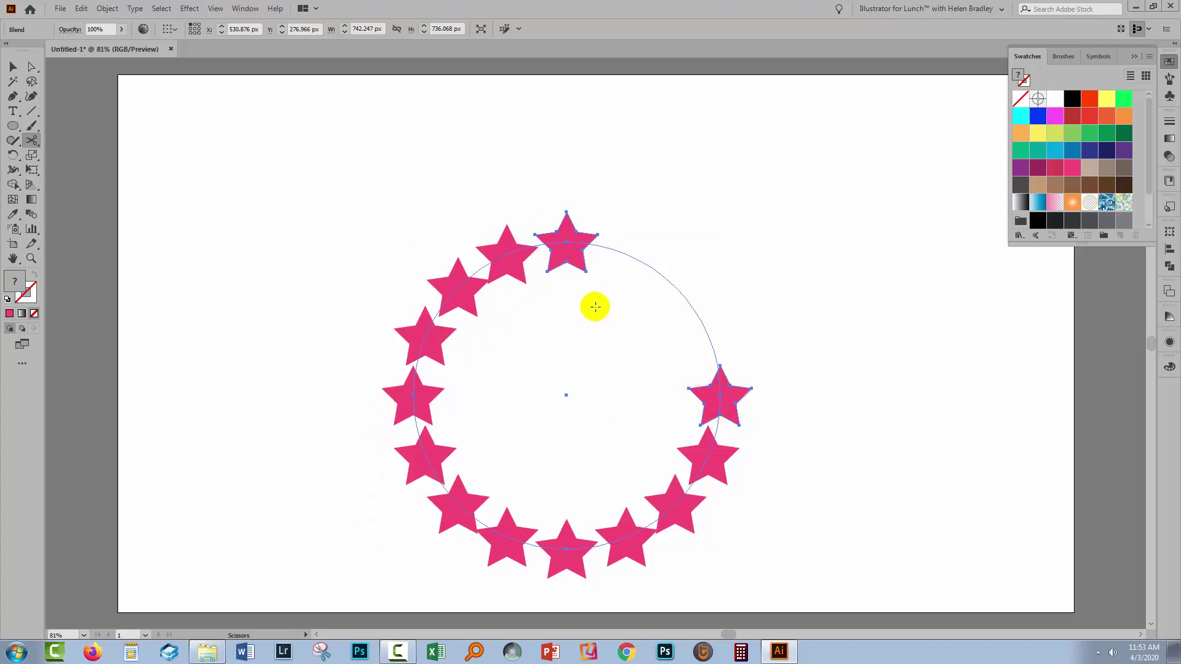
click(411, 383)
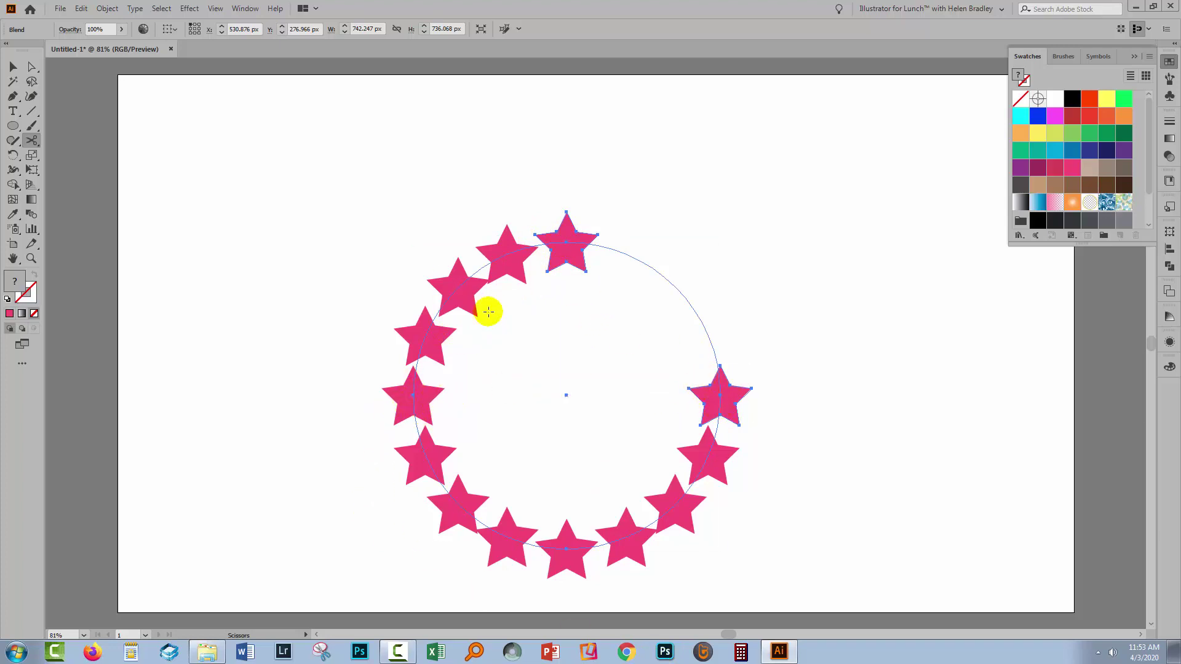
click(573, 242)
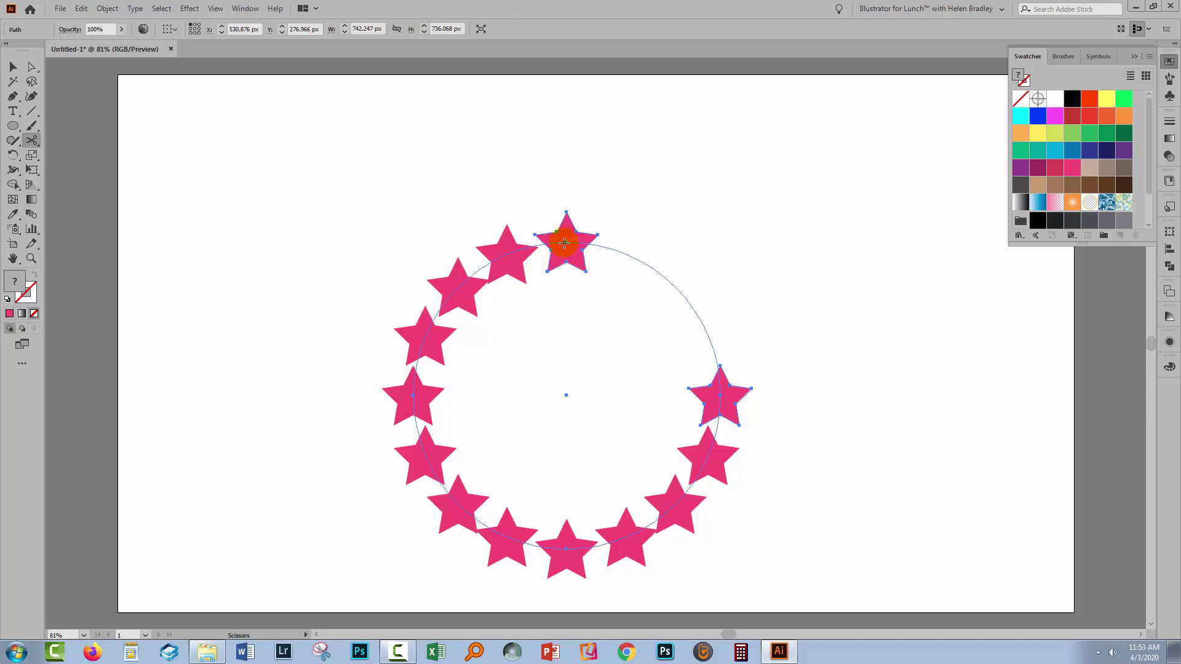
click(566, 241)
key(v)
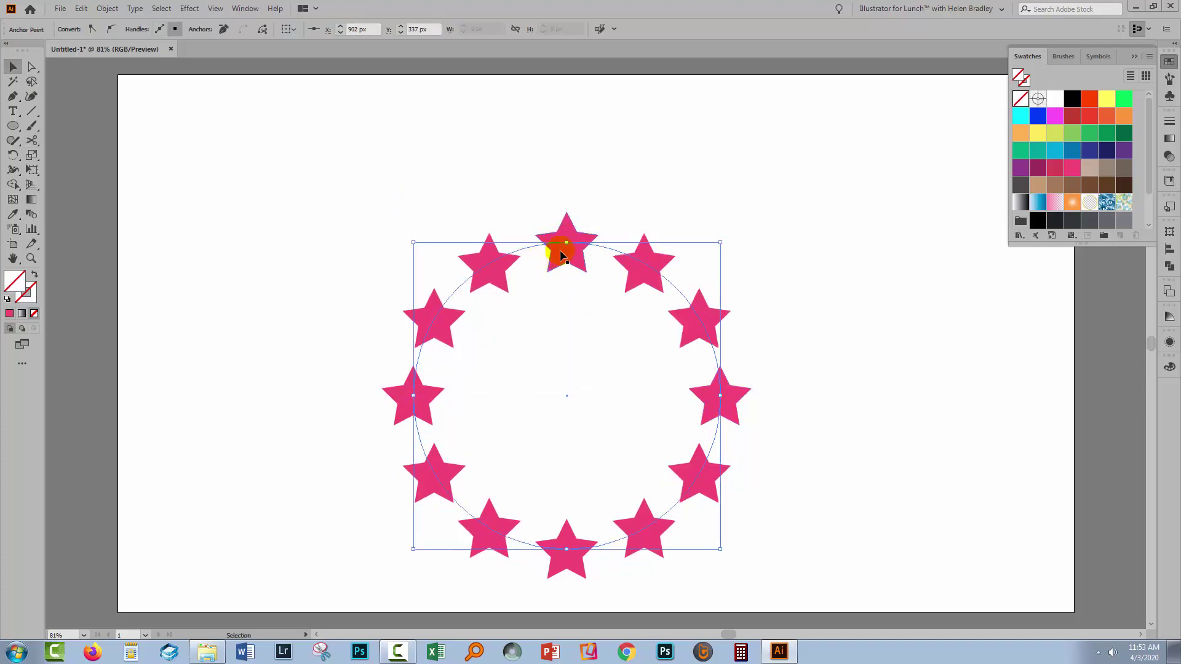
click(868, 379)
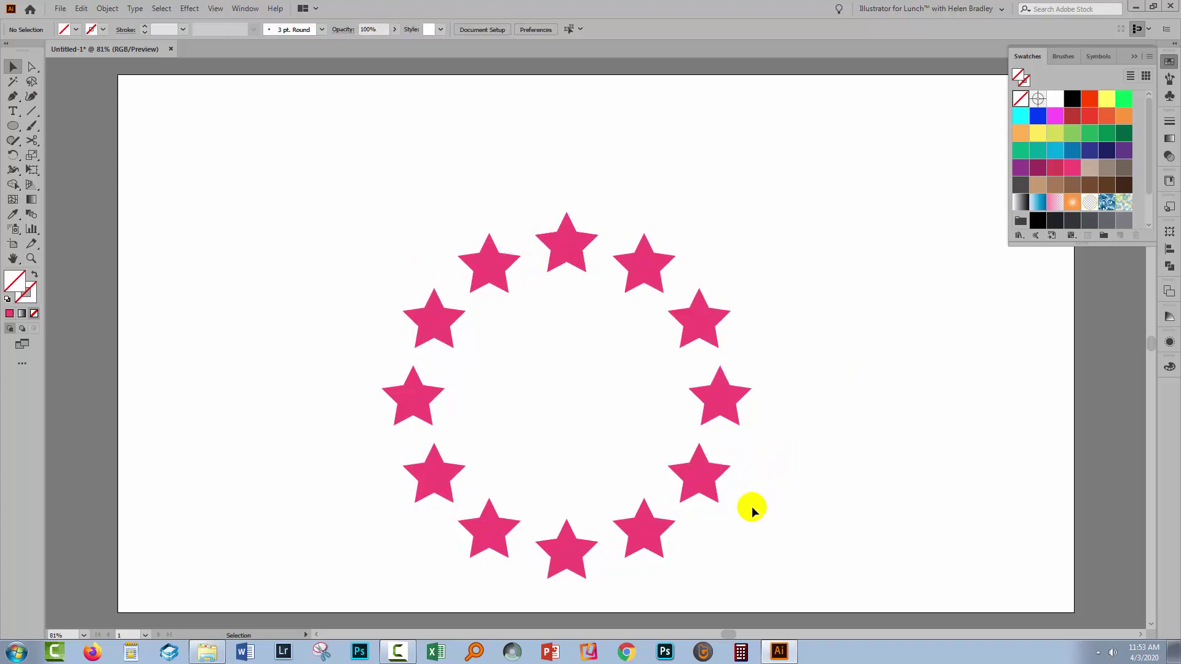
- Move the star ring up and to the left, then reselect it
drag(751, 511, 430, 289)
drag(716, 395, 703, 321)
click(802, 363)
drag(281, 122, 726, 434)
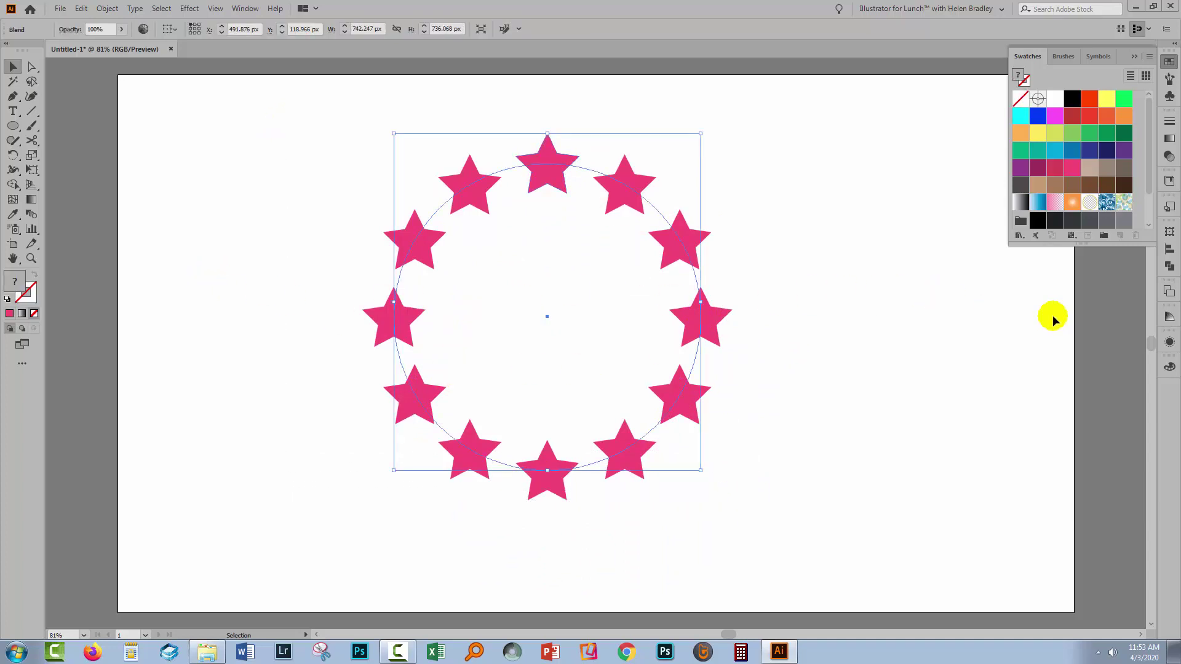
- Reset the workspace and expand the Blend in Layers to show the circle spine and two star paths
click(1001, 8)
click(960, 211)
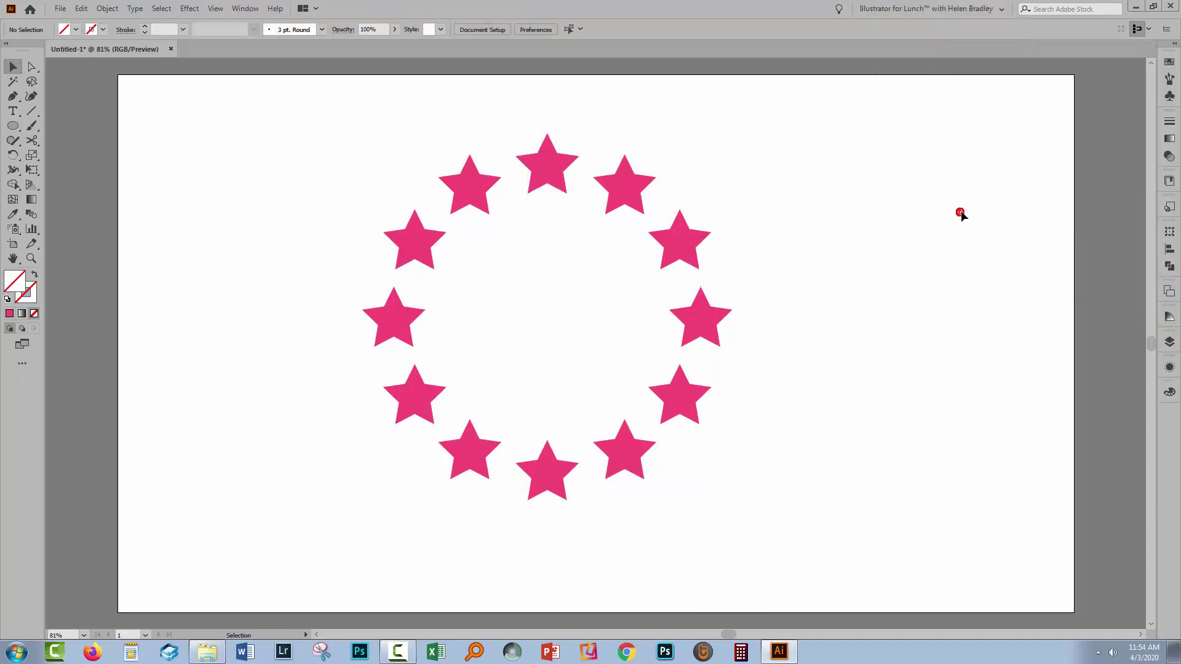
click(1167, 340)
drag(1023, 337, 831, 144)
drag(957, 245, 1049, 406)
click(878, 213)
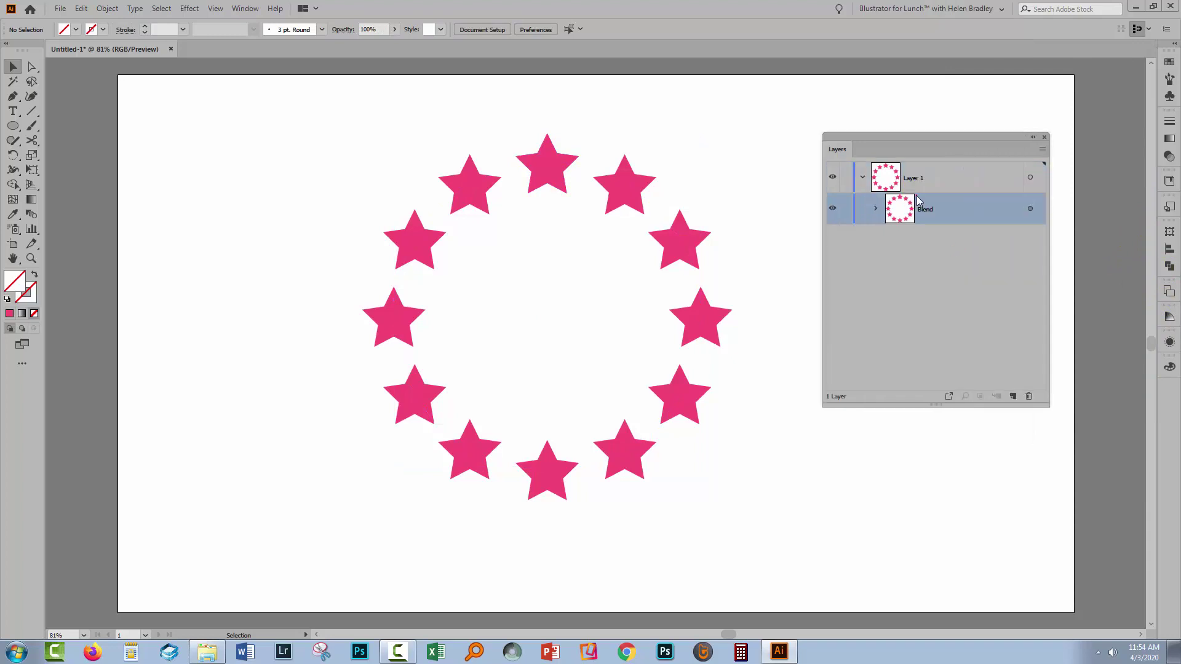
click(877, 210)
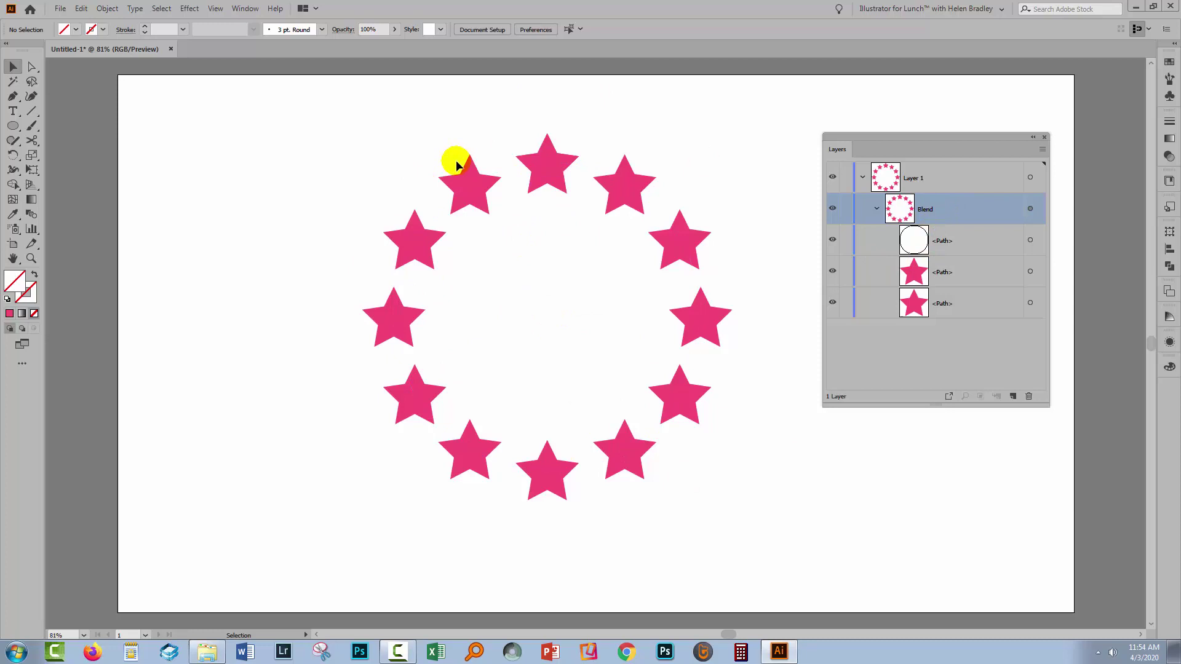
- Fill the blend's bottom end star path with cyan from the Color Picker
click(917, 276)
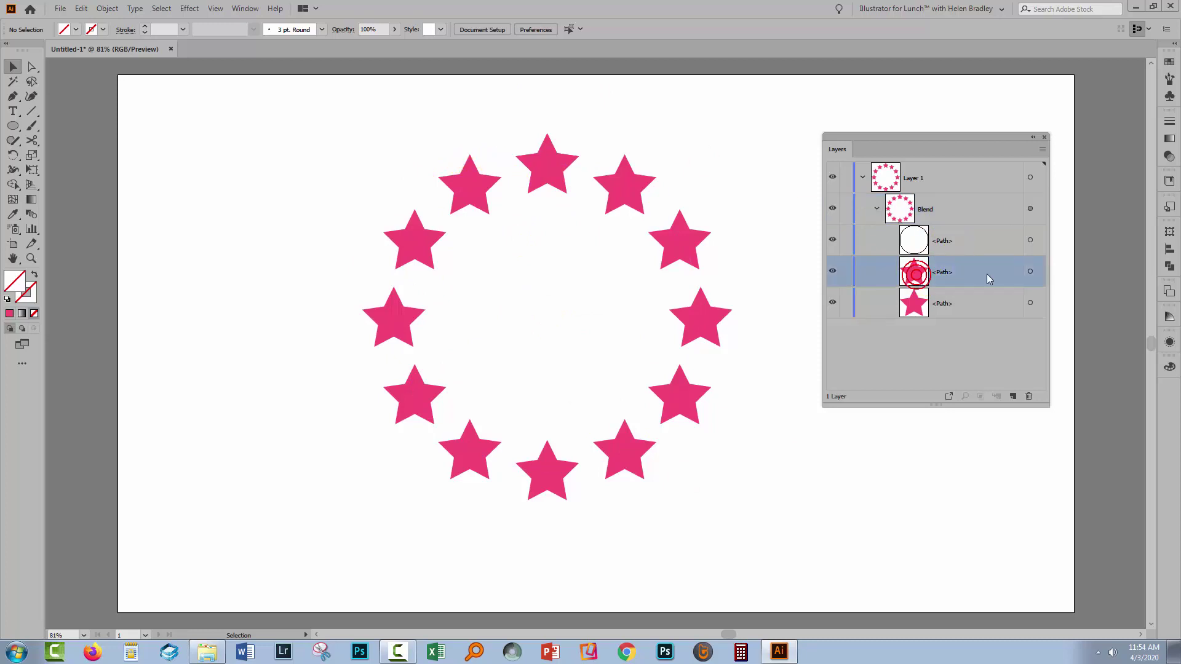
click(1030, 303)
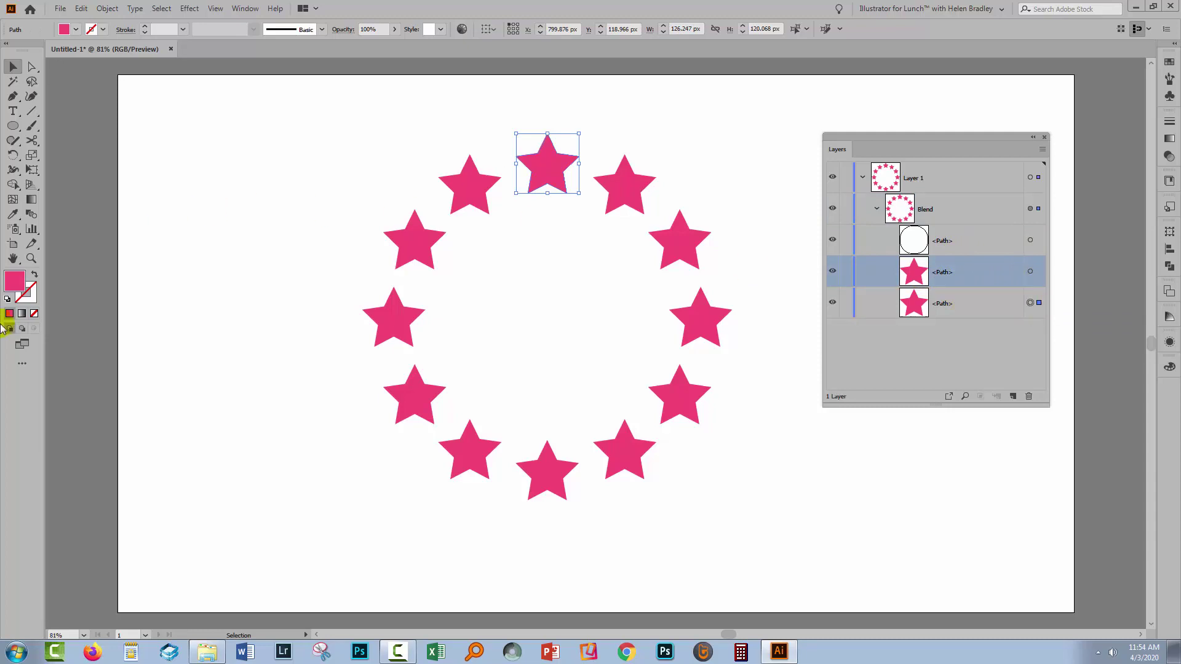
double_click(18, 287)
click(1065, 401)
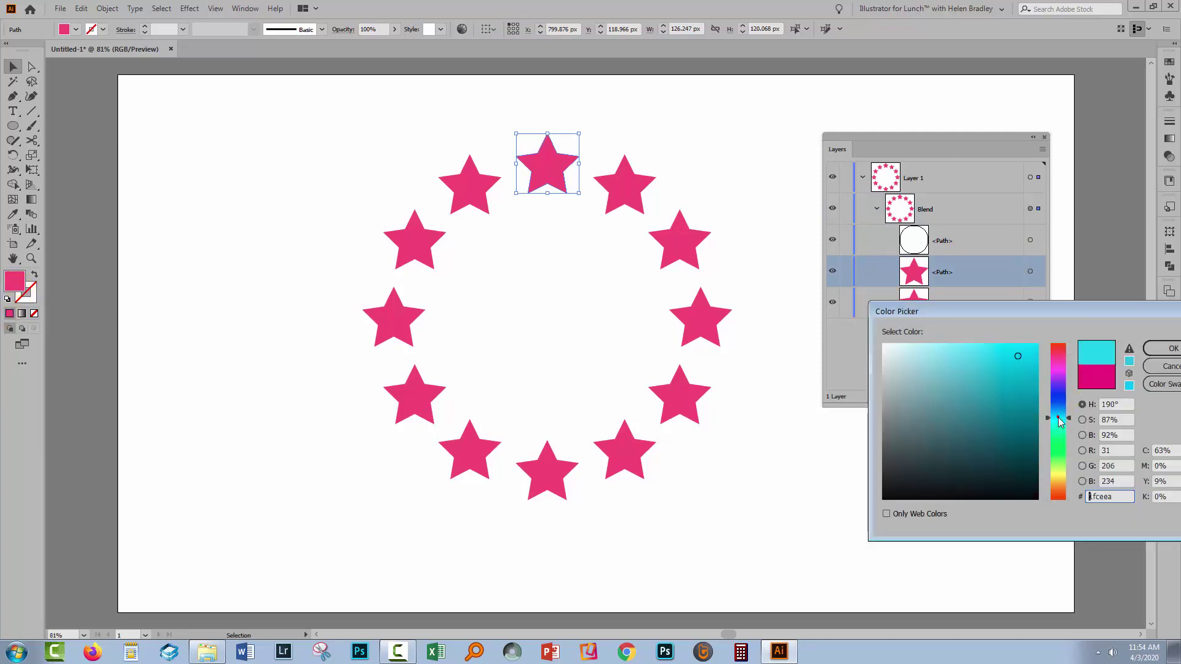
click(1152, 343)
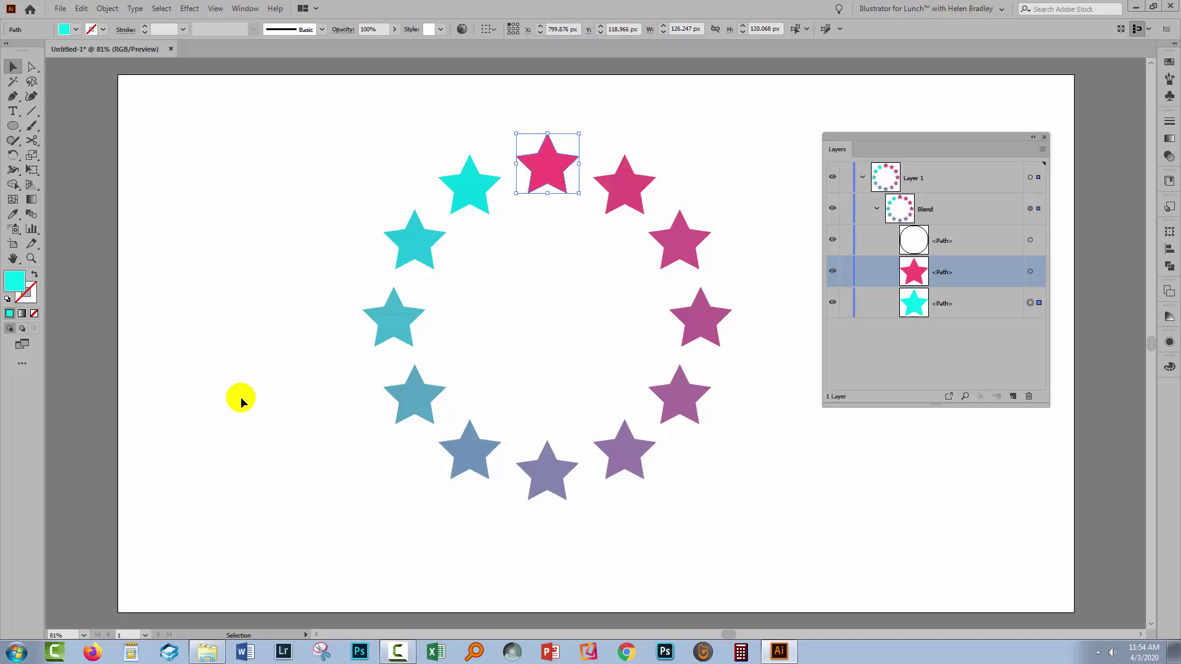
- With Preview on, change the blend's Specified Steps to 12 for even spacing
click(31, 216)
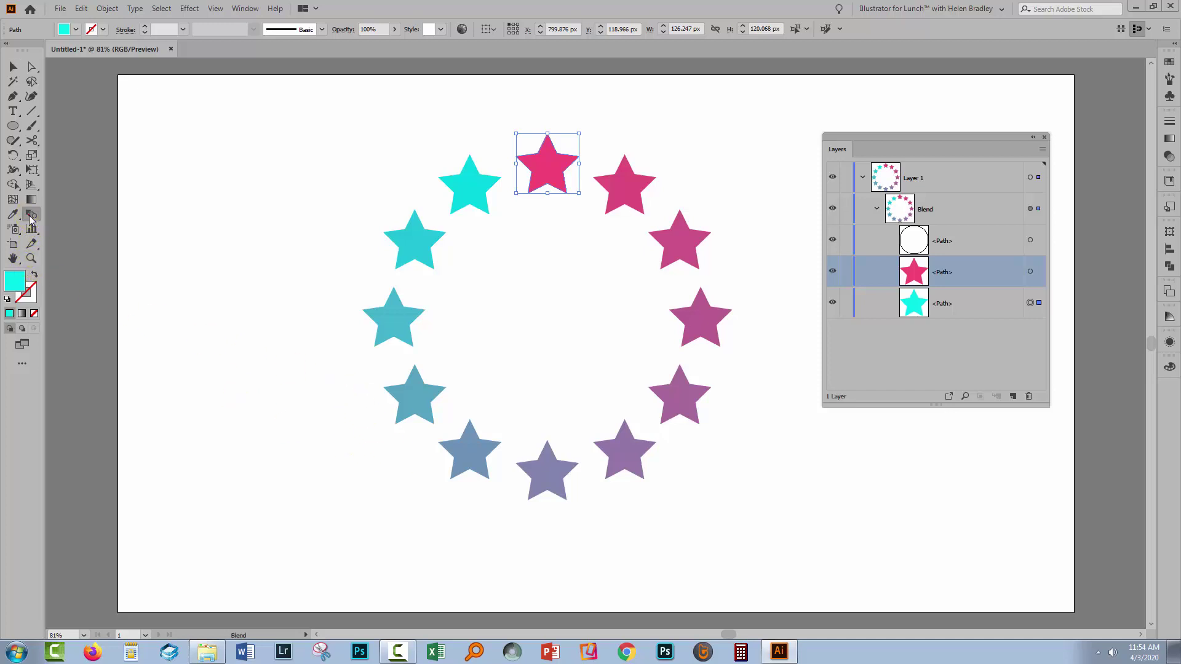
double_click(31, 215)
click(145, 315)
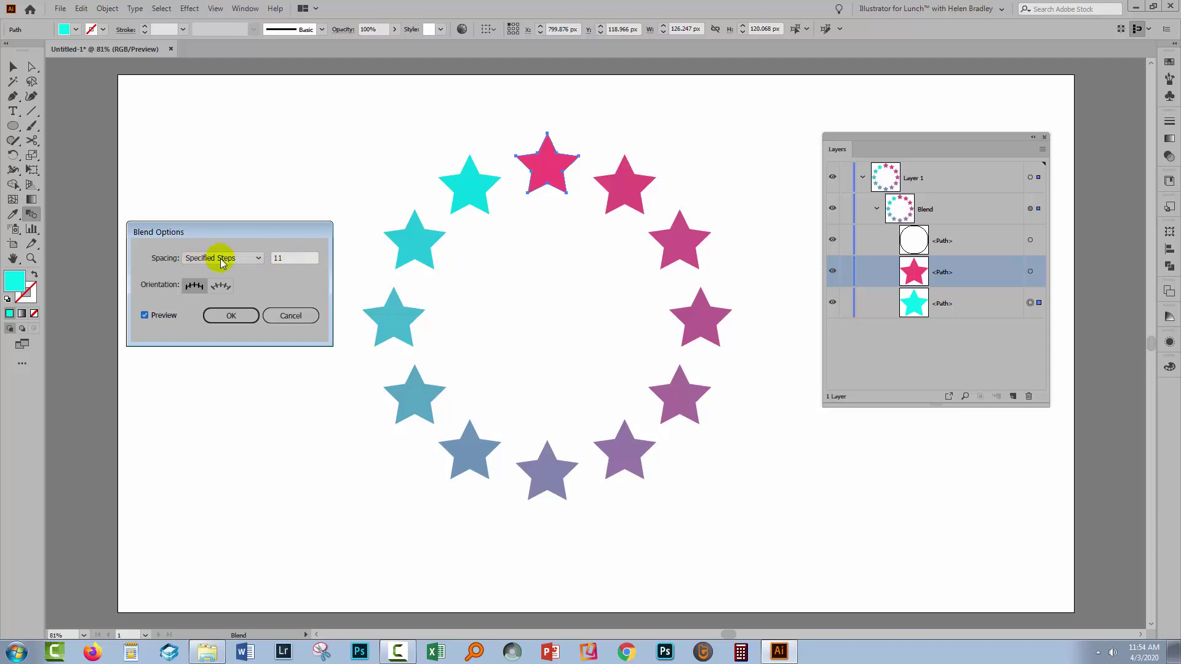
click(288, 258)
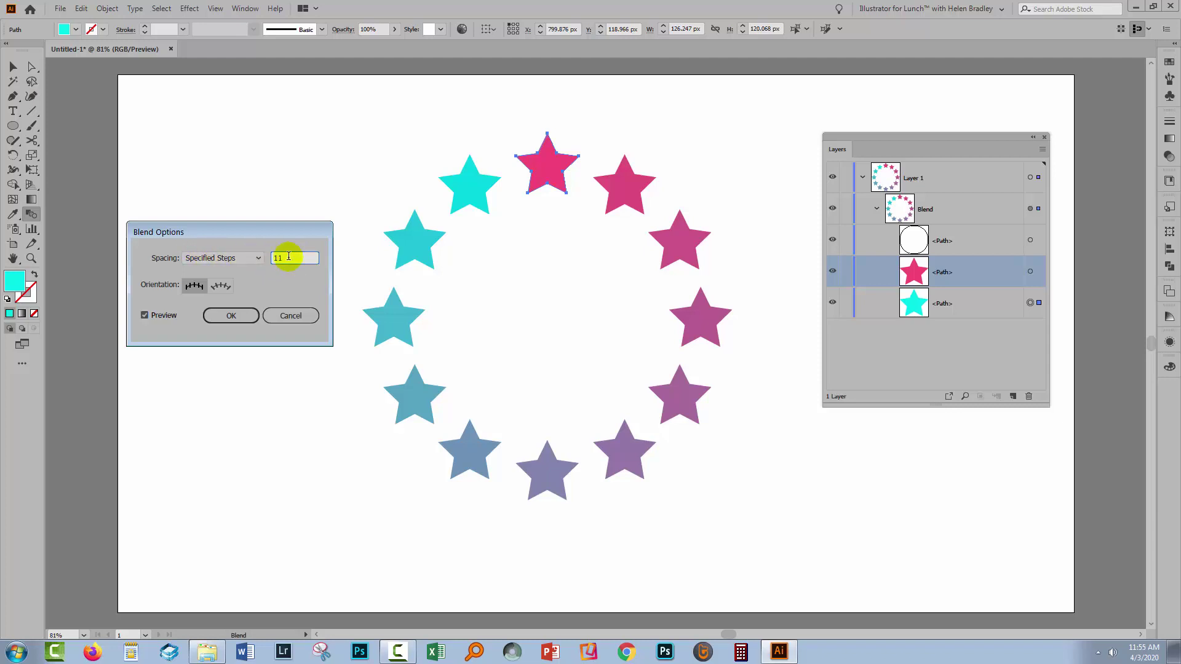
key(Up)
key(Up)
key(Down)
key(Down)
key(Down)
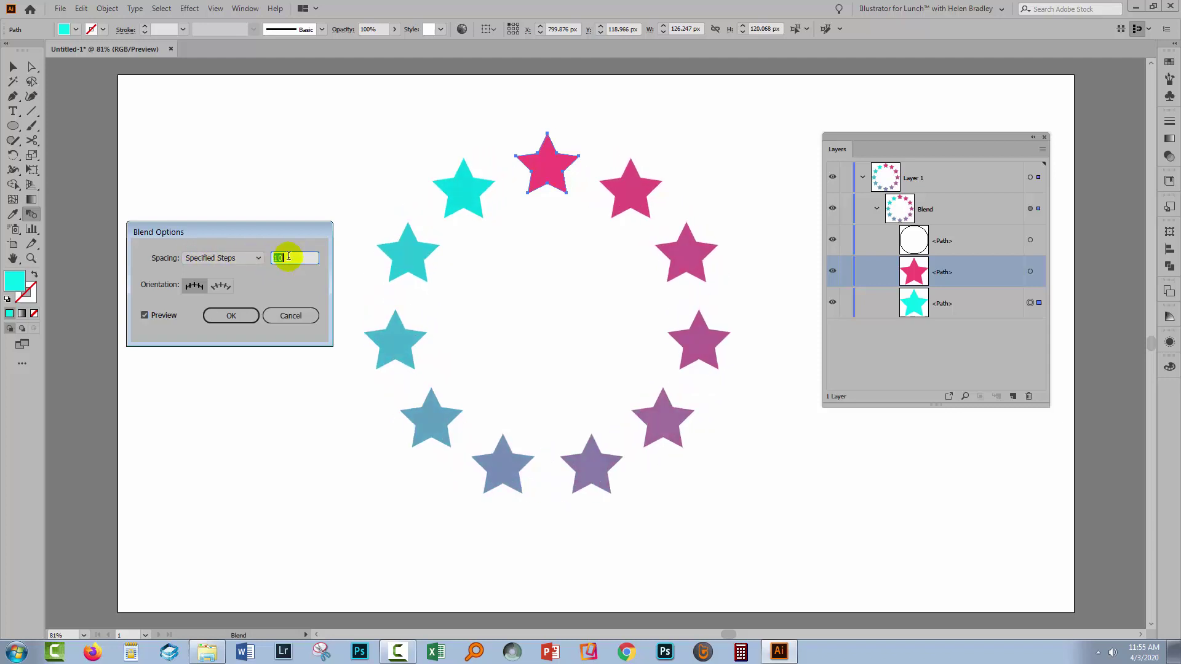
key(Down)
key(Down)
key(Down)
key(Down)
key(Up)
key(Up)
key(Up)
key(Up)
key(Up)
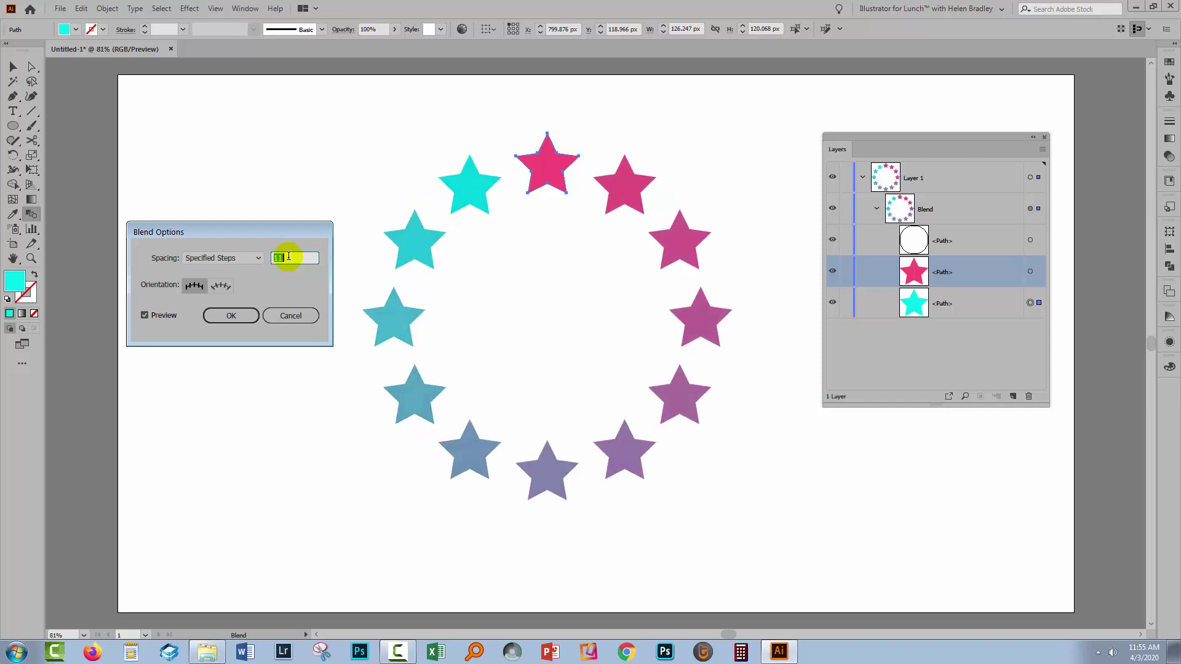
key(Up)
key(Up)
key(Up)
key(Up)
key(Up)
key(Up)
key(Up)
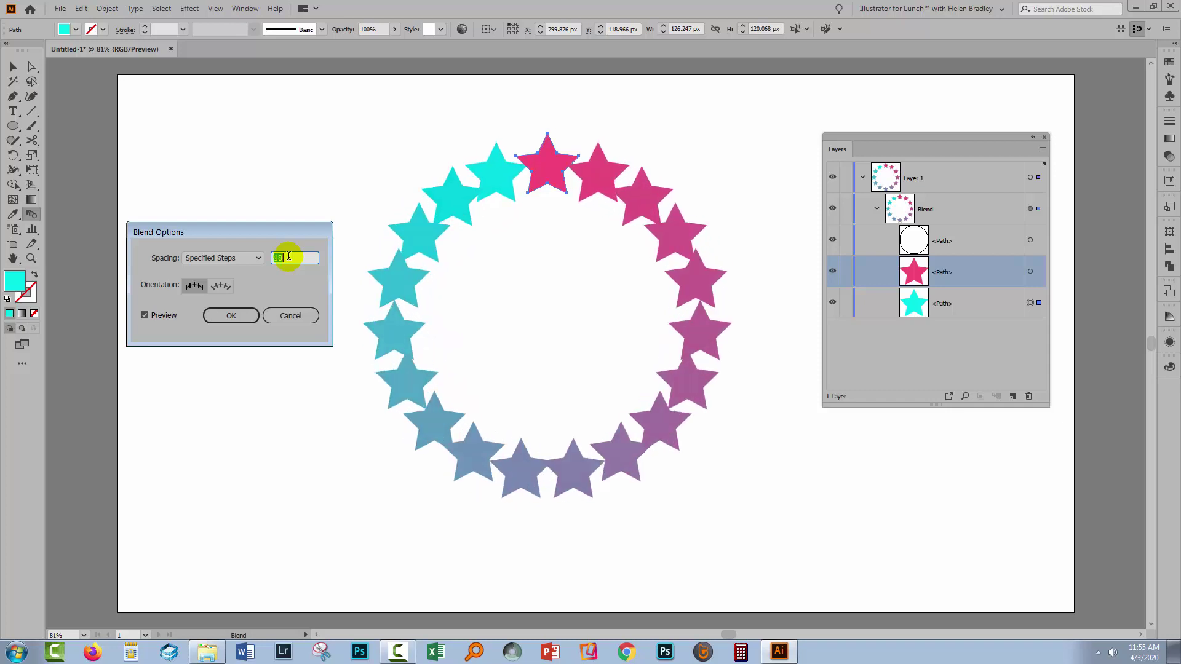
key(Down)
key(Down)
key(Down)
key(Down)
key(Down)
key(Down)
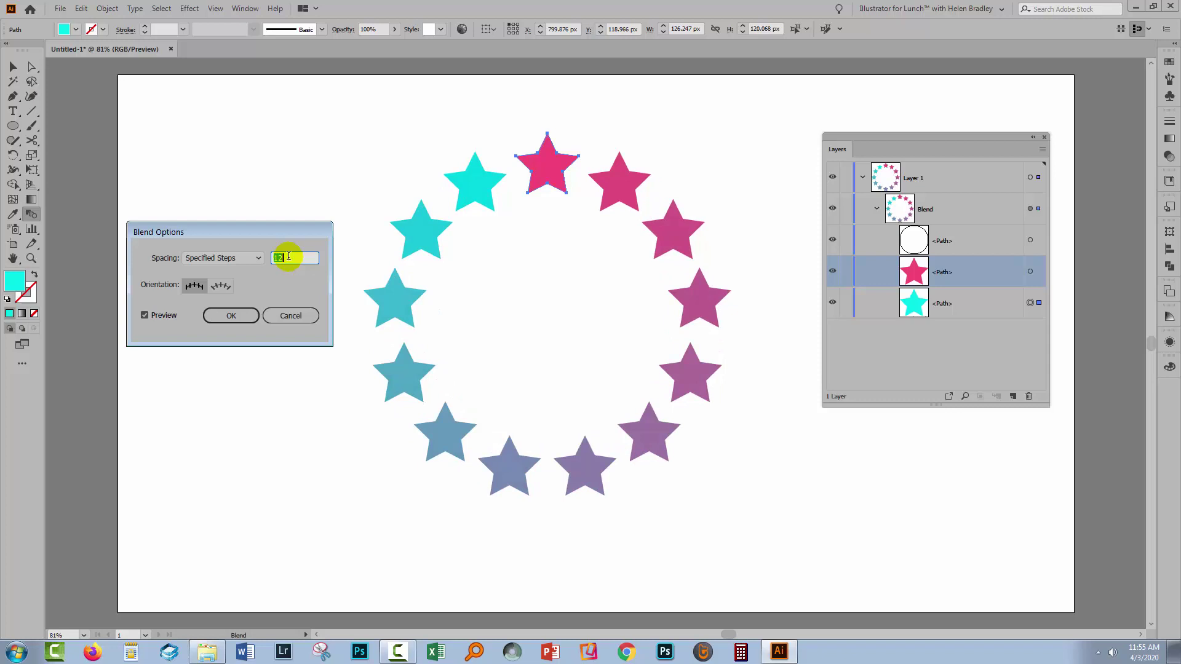
click(249, 317)
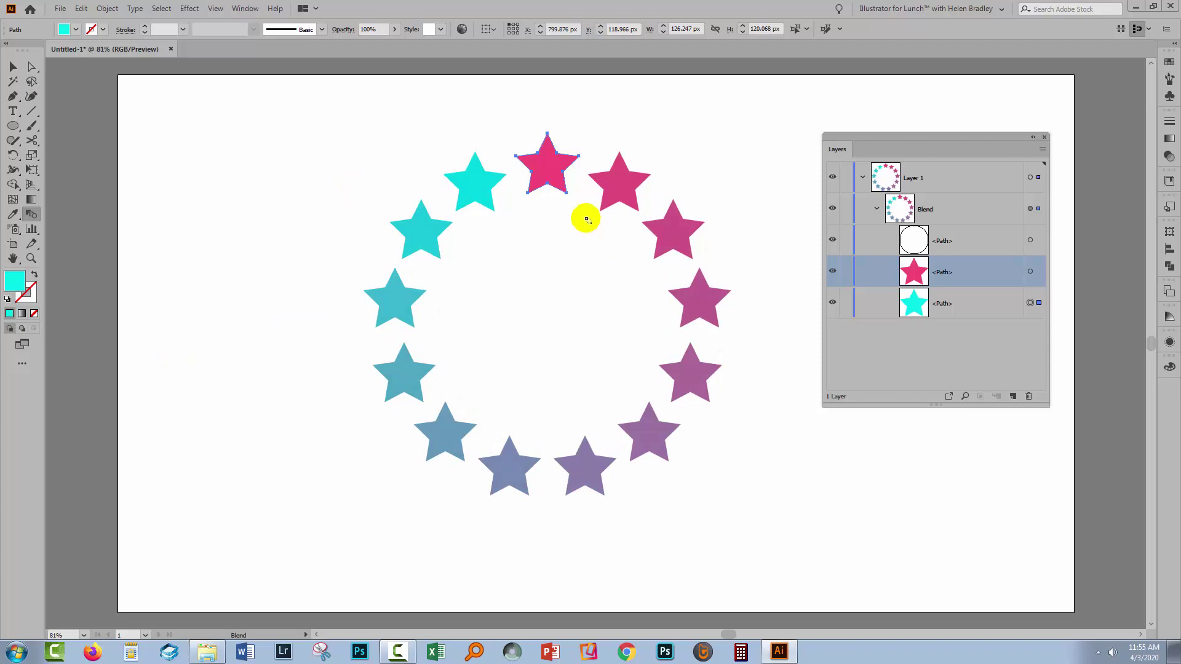
- Select the star blend and expand it with Object > Blend > Expand
click(11, 66)
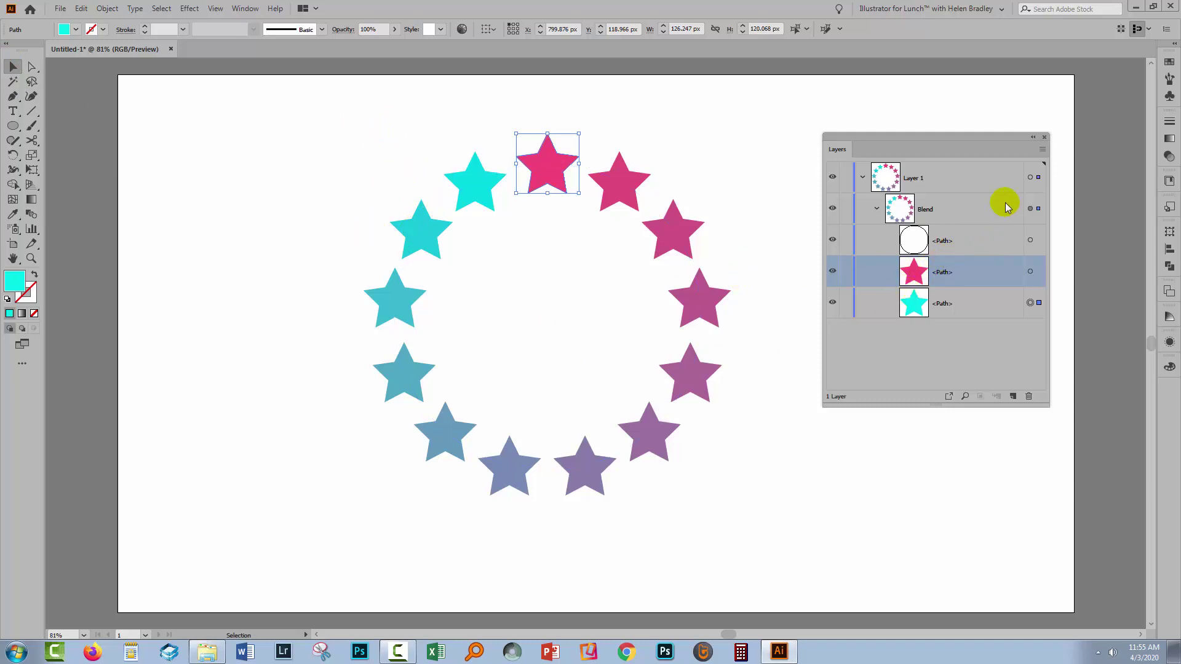
click(1030, 209)
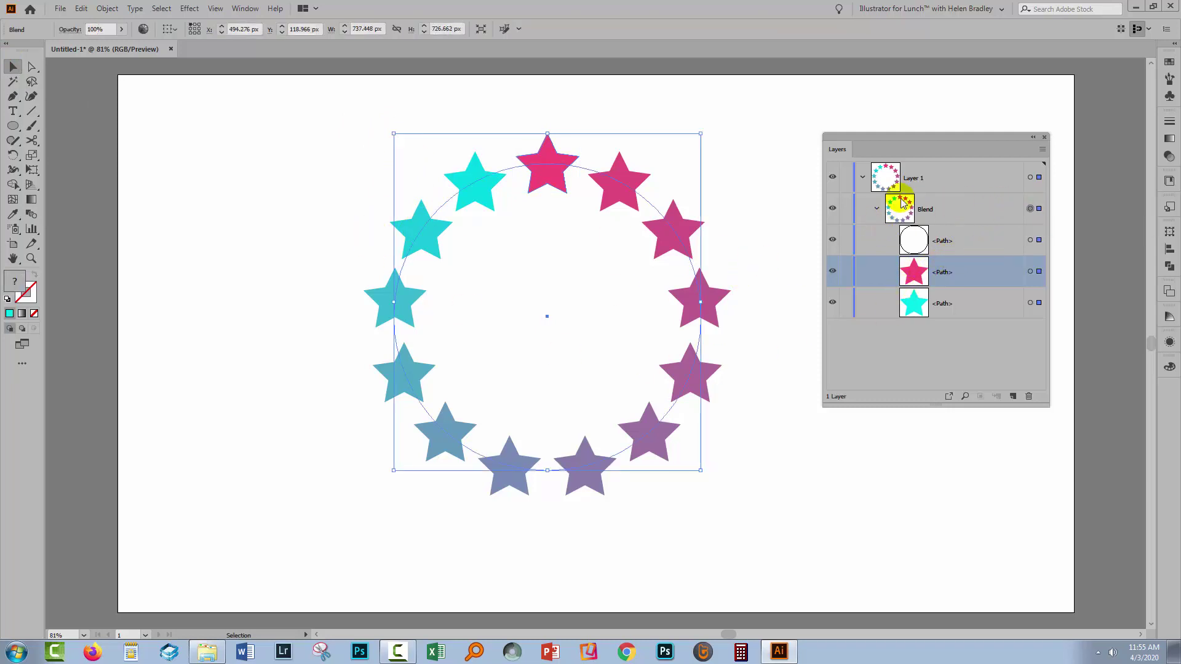
click(107, 8)
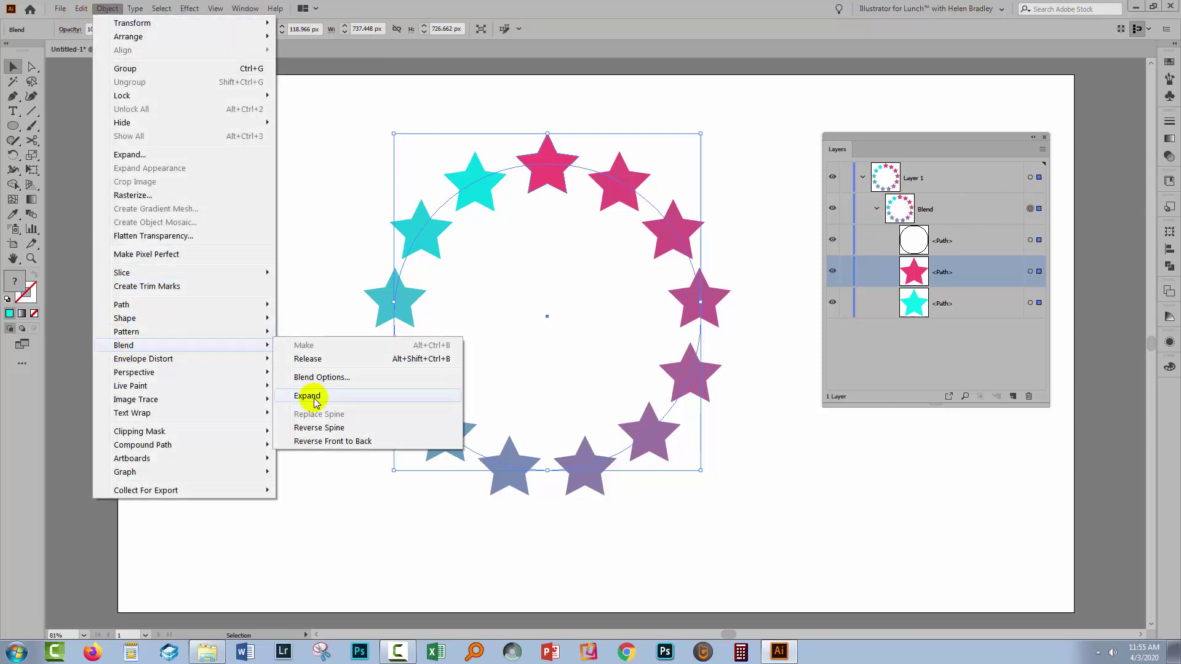
click(310, 397)
click(272, 377)
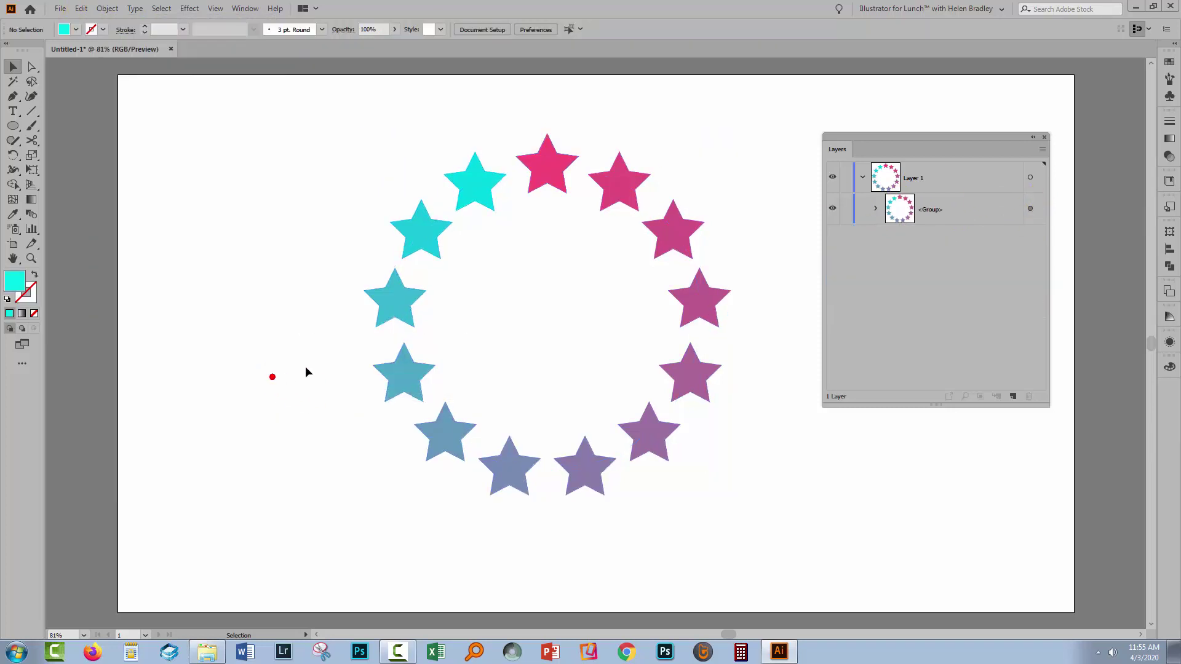
- Check the expanded <Group> of star paths in Layers, then close the Layers panel
click(426, 241)
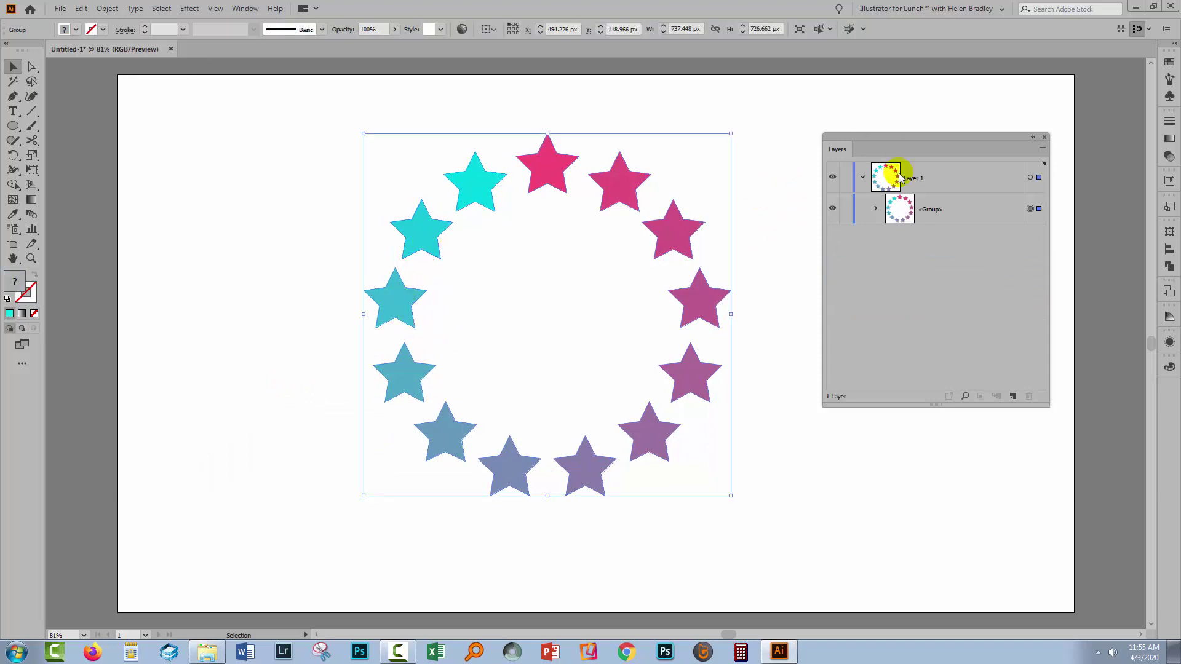
click(876, 209)
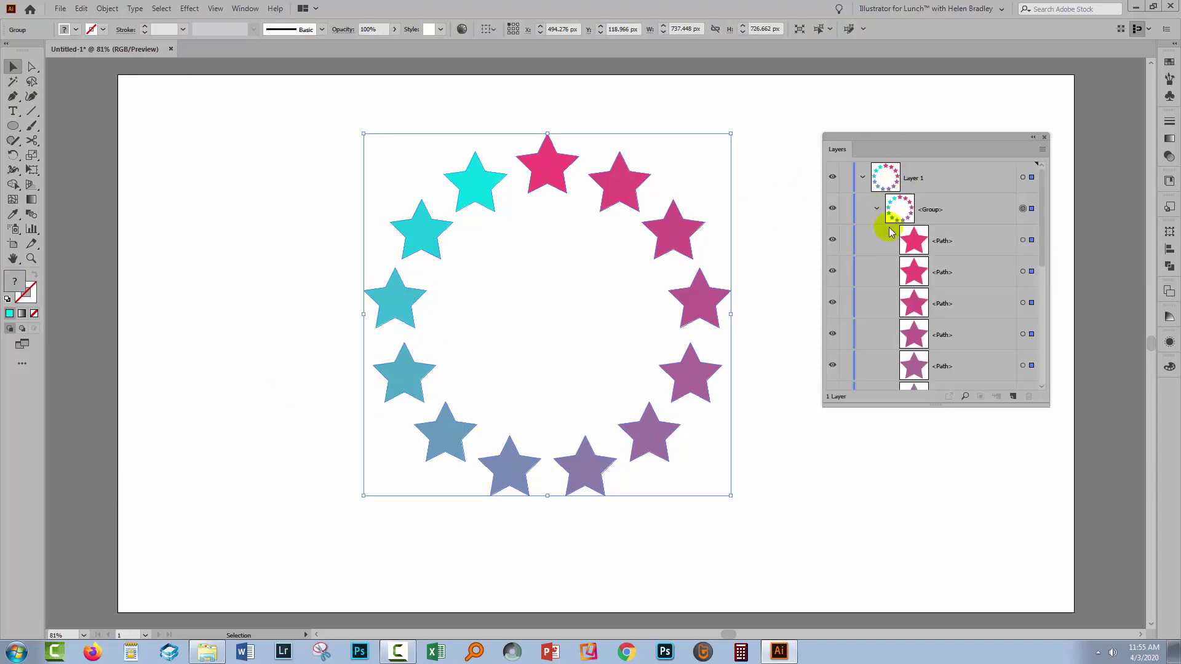
drag(1040, 222, 1040, 344)
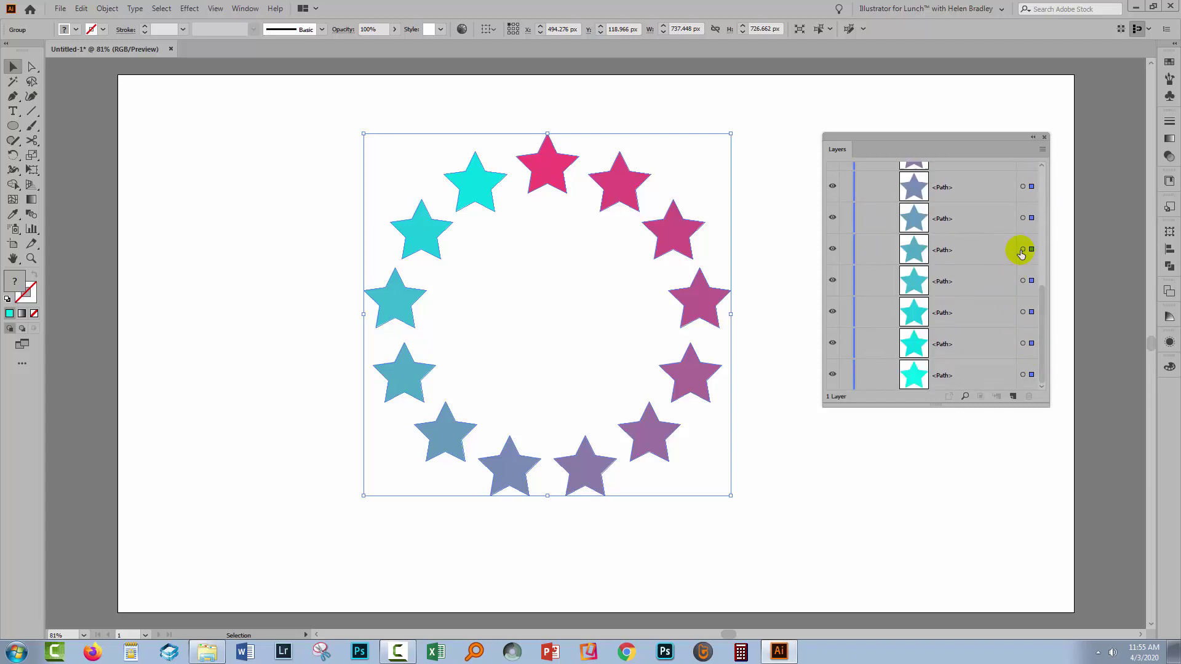
click(1044, 136)
click(894, 288)
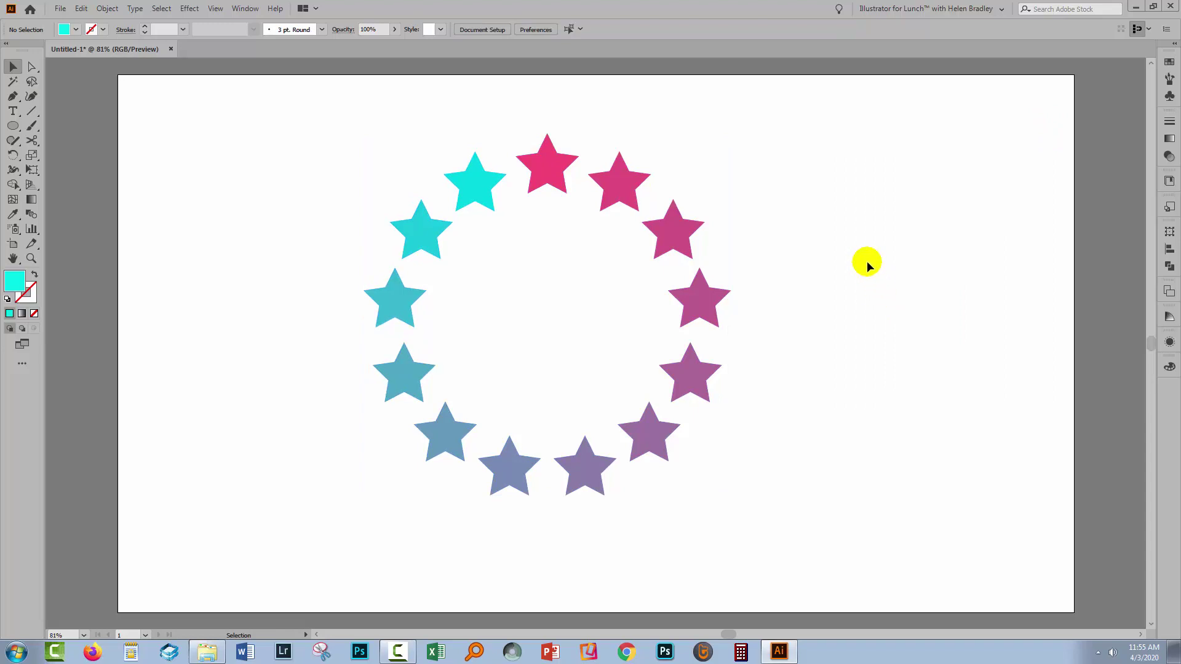